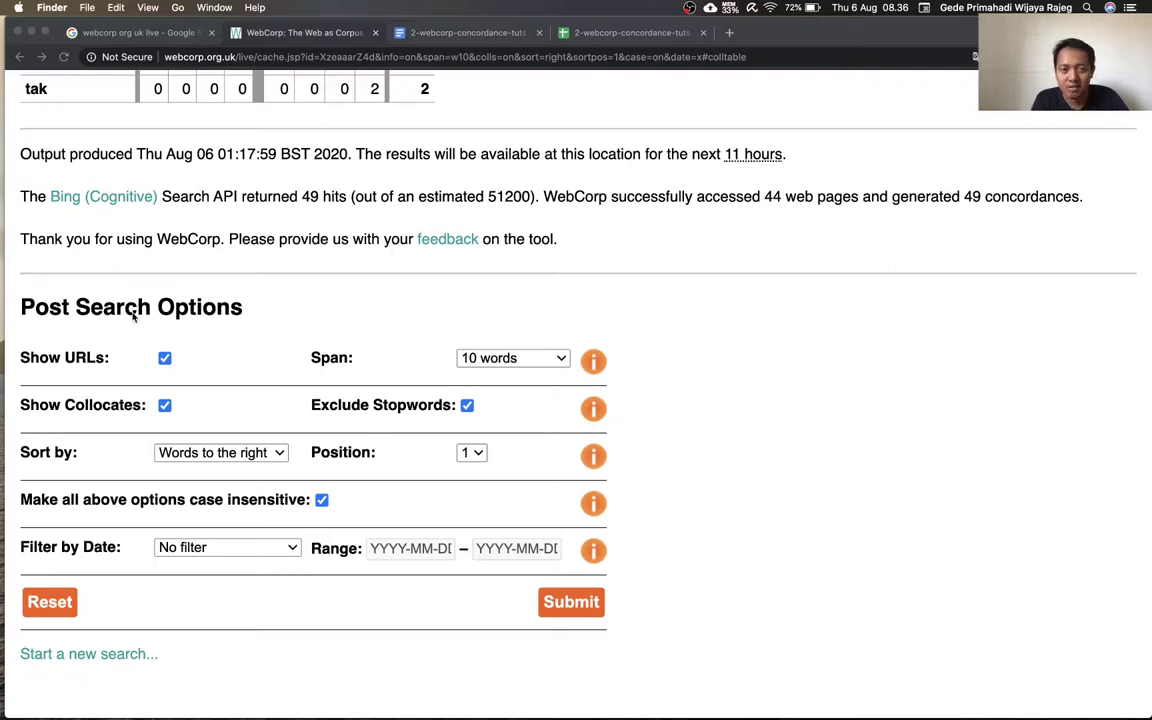
Step: Scroll up and down through the terpukul oleh concordance results
scroll(200, 270, up, 1)
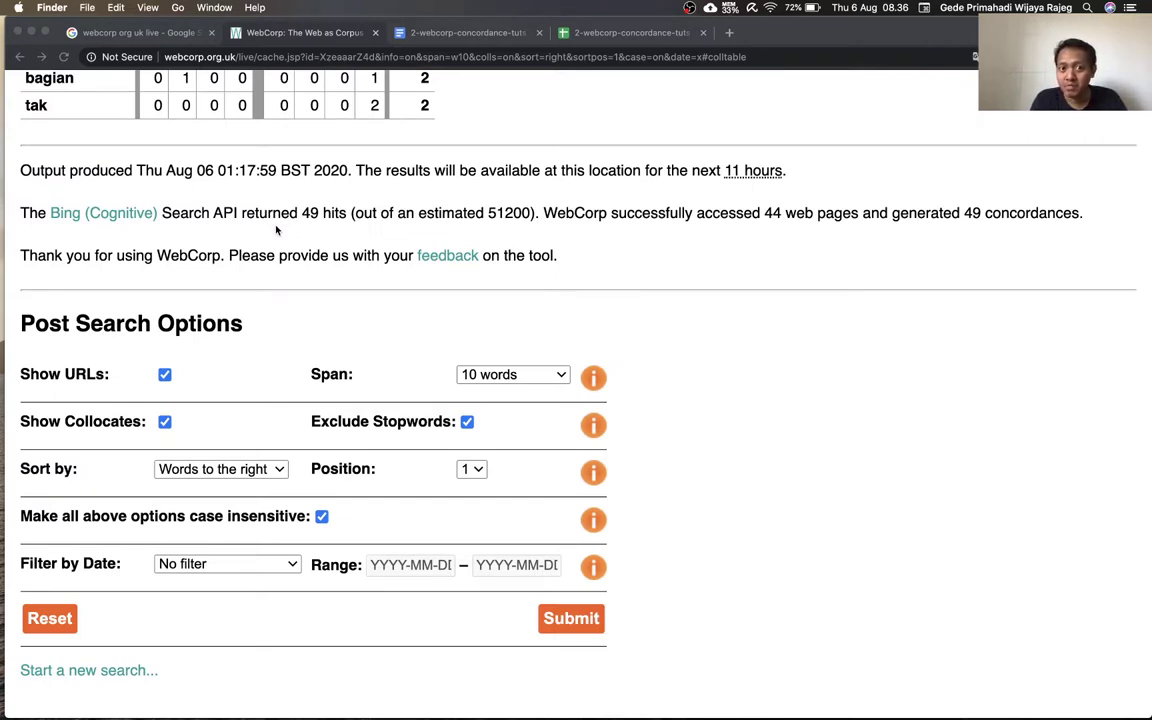
scroll(348, 233, up, 5)
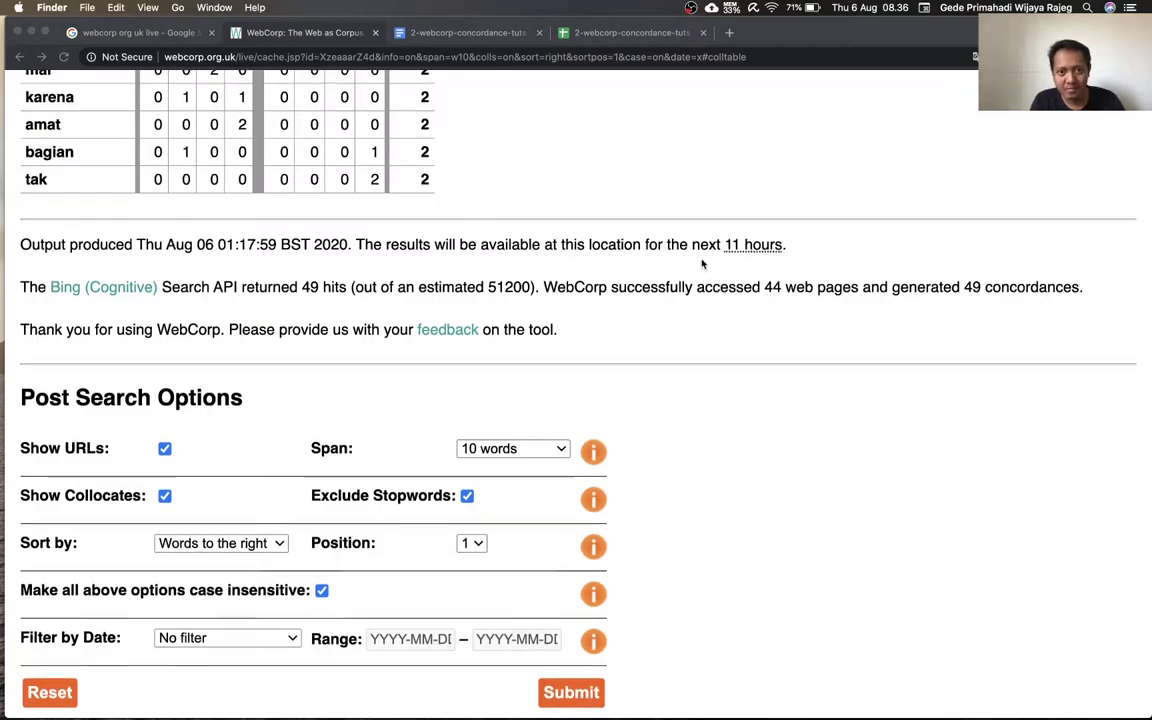
scroll(702, 264, up, 1)
scroll(702, 264, up, 4)
scroll(702, 264, up, 5)
scroll(702, 264, up, 10)
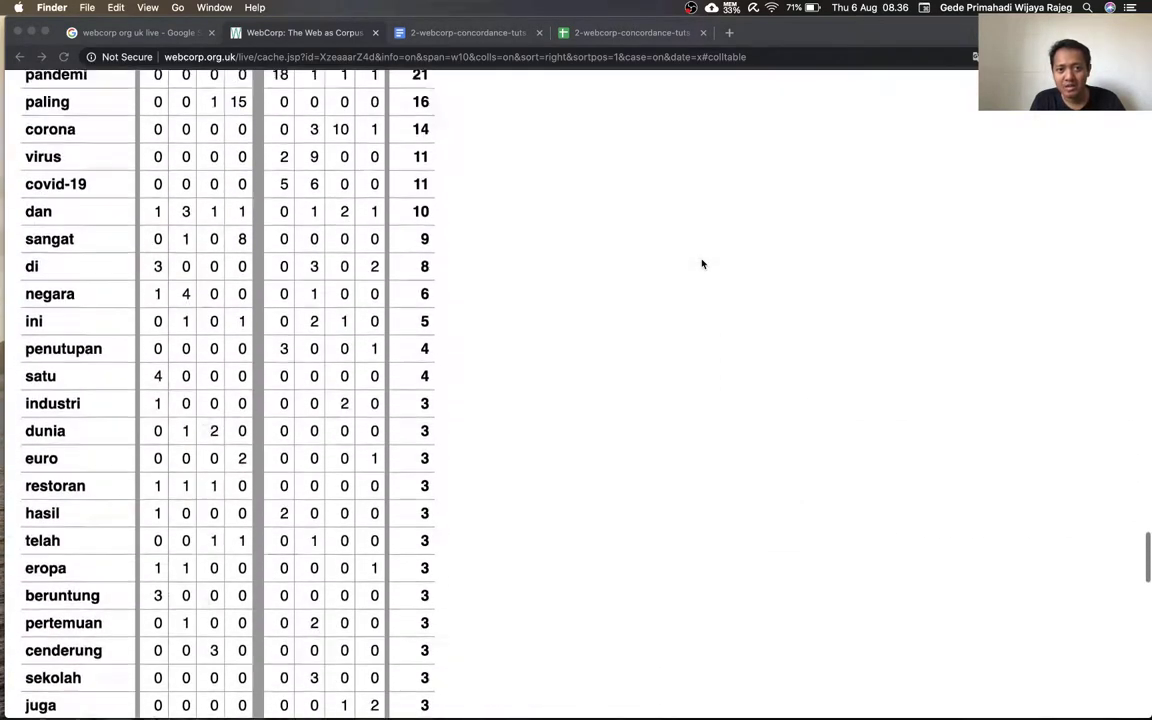
scroll(702, 264, up, 10)
scroll(702, 264, up, 2)
scroll(702, 264, down, 4)
scroll(702, 264, down, 8)
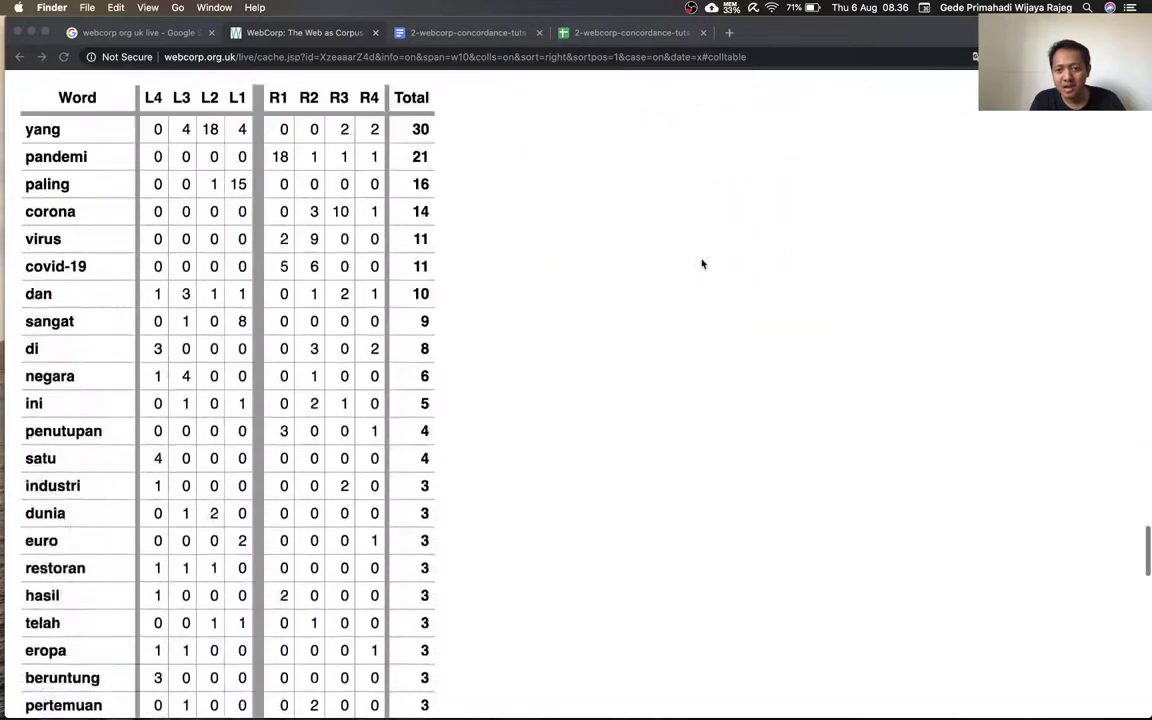
scroll(702, 264, down, 10)
scroll(702, 264, down, 8)
scroll(702, 264, down, 1)
scroll(702, 264, down, 2)
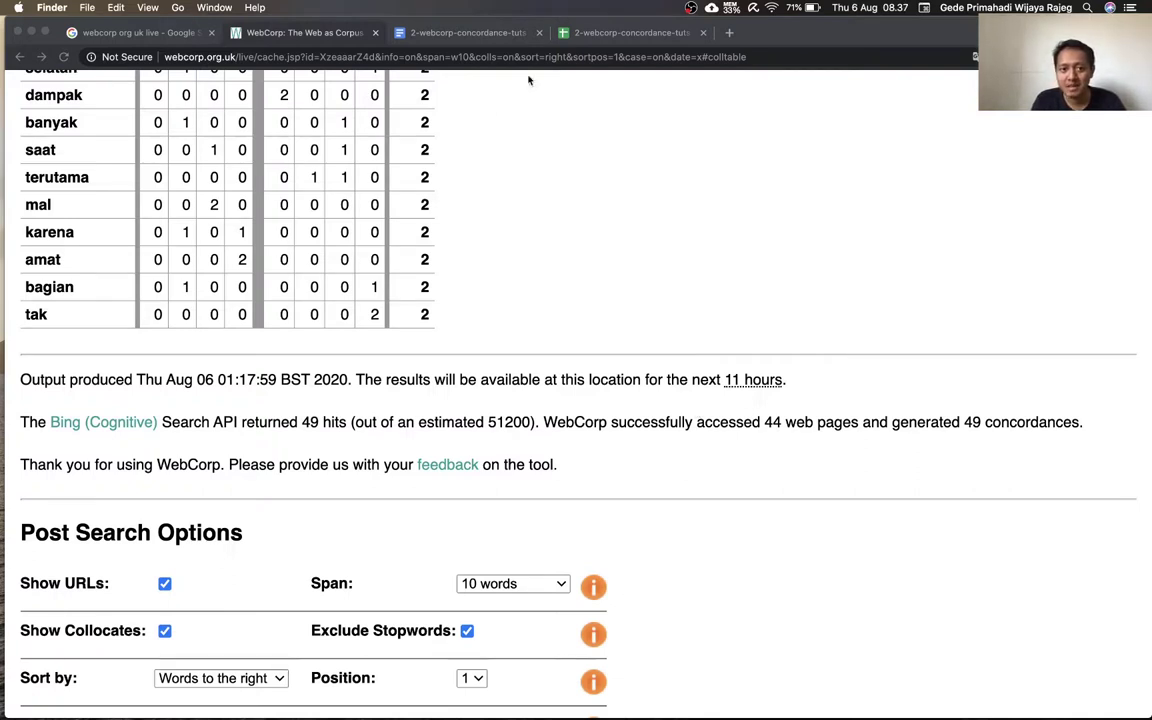
Step: Select the full web address of the results page, then deselect it
click(577, 57)
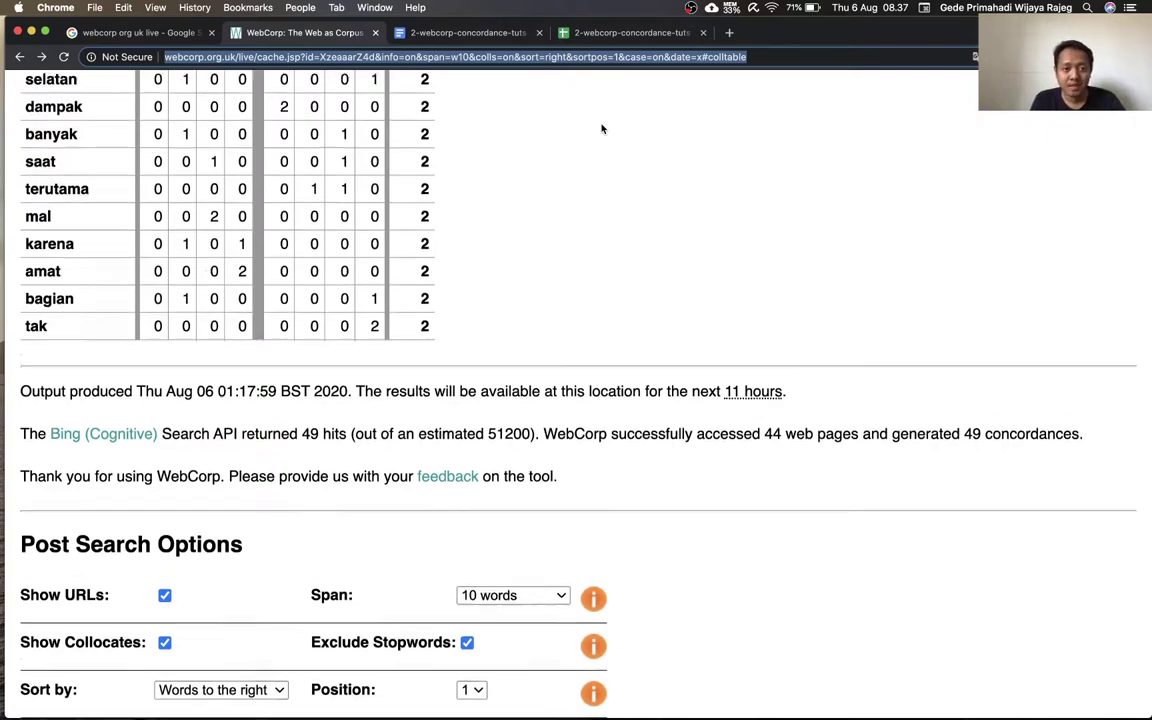
scroll(602, 128, up, 10)
scroll(602, 128, up, 5)
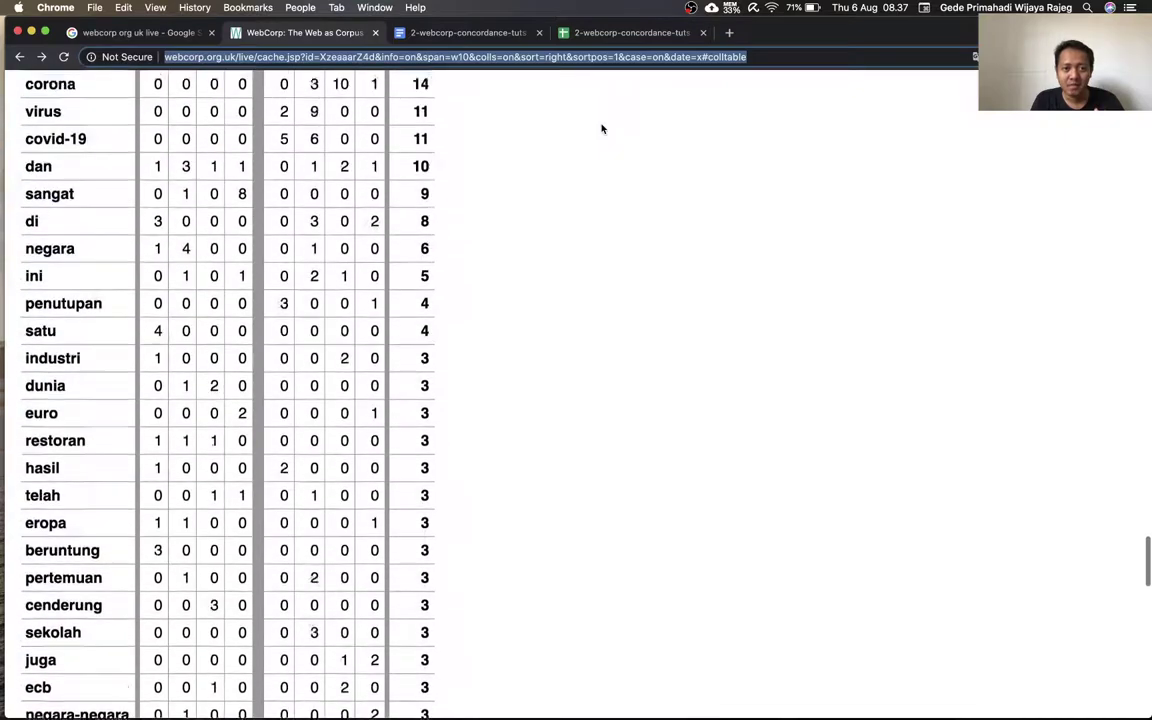
scroll(602, 128, up, 3)
scroll(602, 128, up, 3)
click(553, 290)
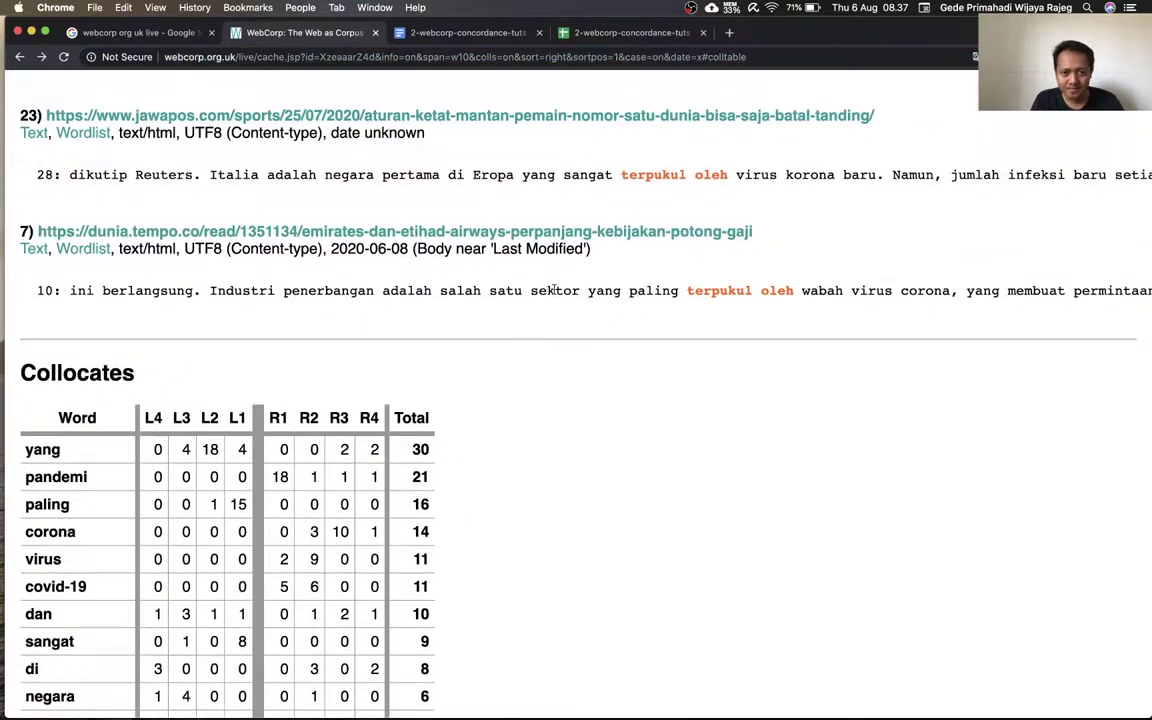
Step: Browse the concordance lines grouped under their source web pages
scroll(587, 306, down, 3)
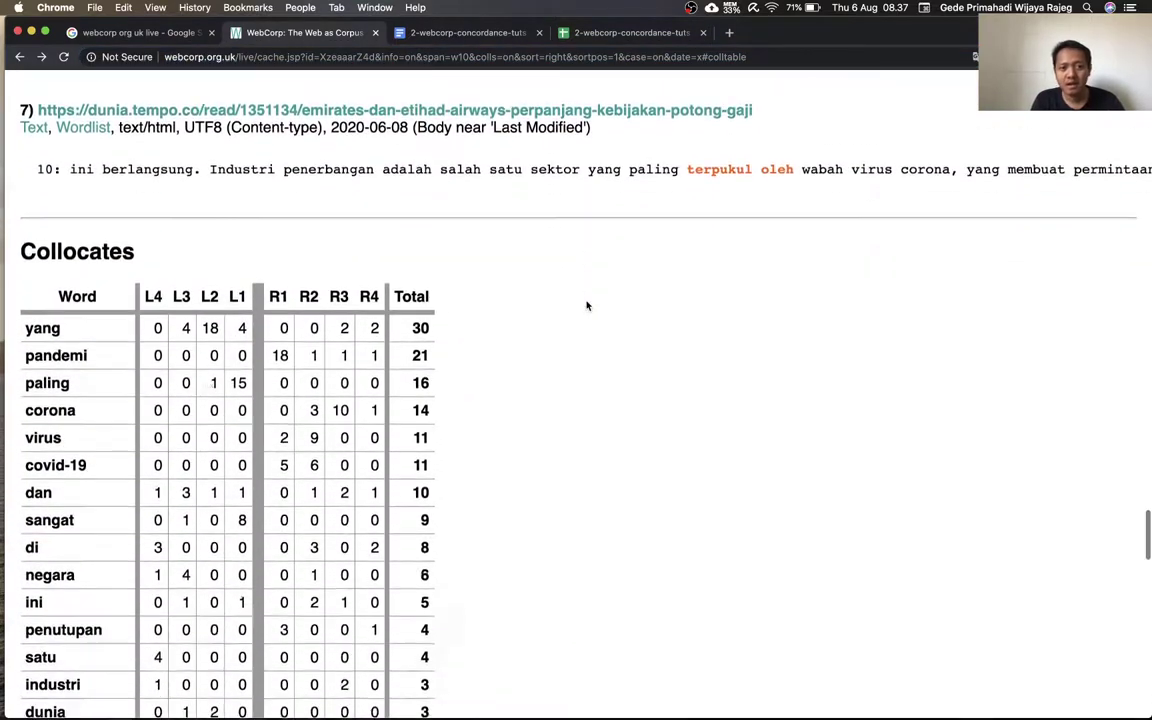
scroll(587, 306, down, 1)
scroll(587, 306, down, 1)
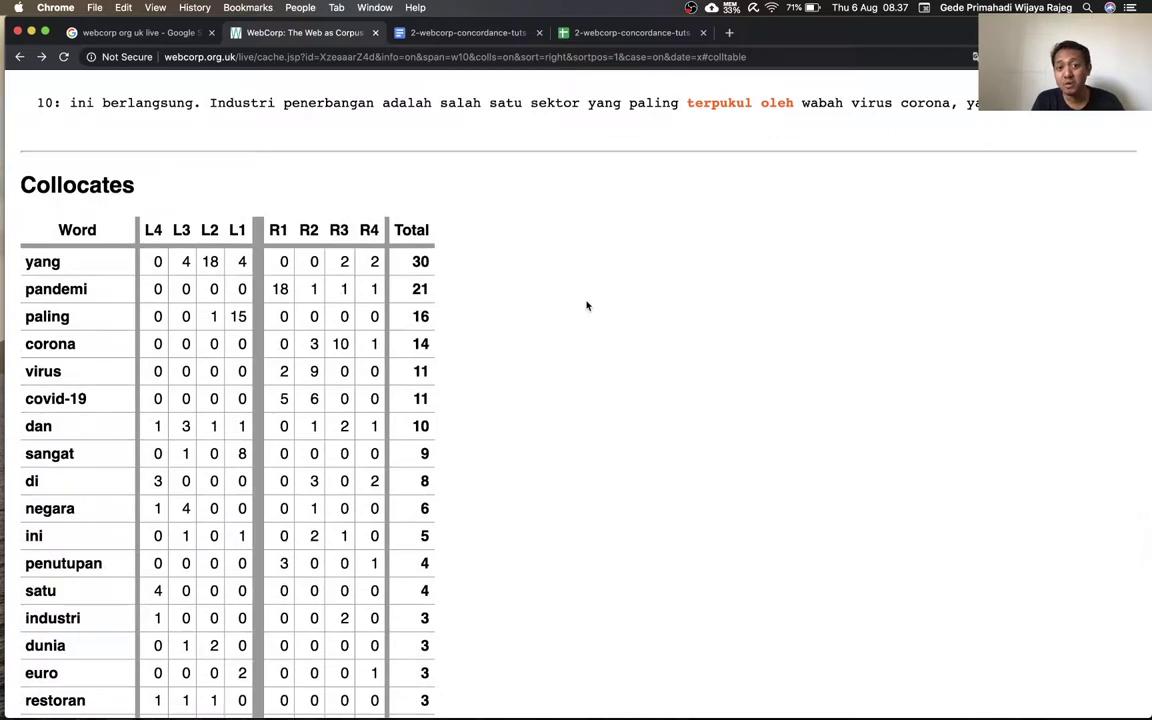
scroll(587, 306, up, 1)
scroll(587, 306, up, 3)
scroll(587, 306, up, 2)
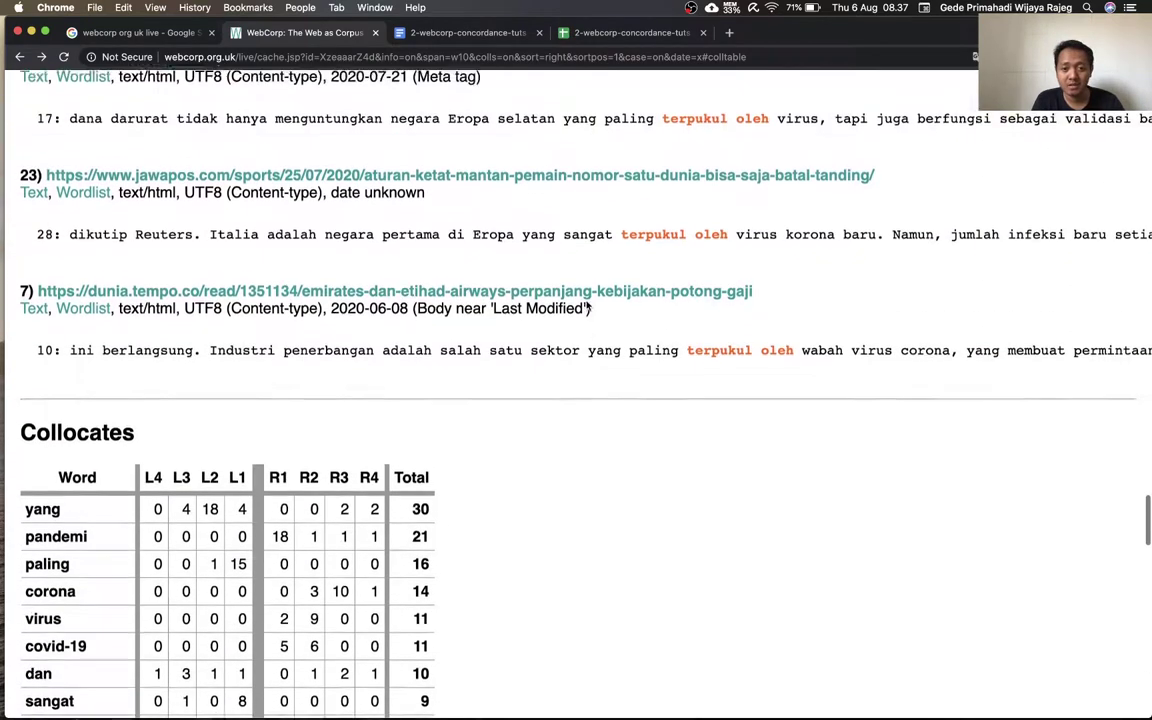
scroll(587, 306, up, 1)
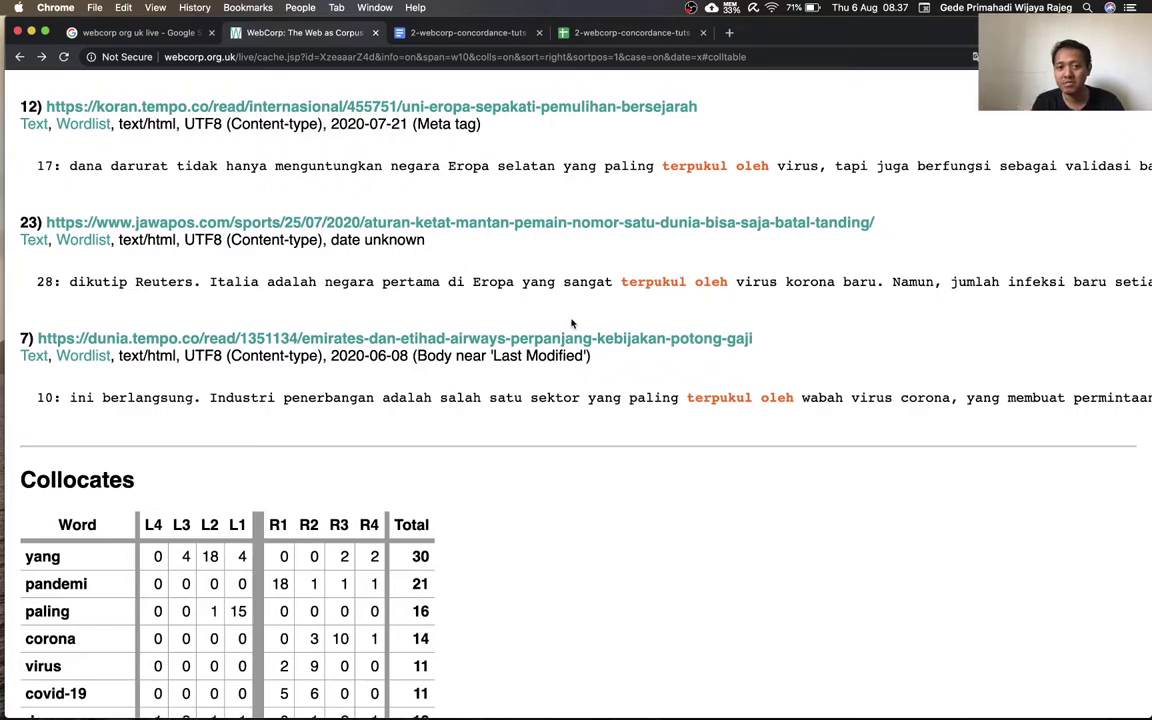
scroll(572, 323, down, 3)
scroll(572, 323, down, 3)
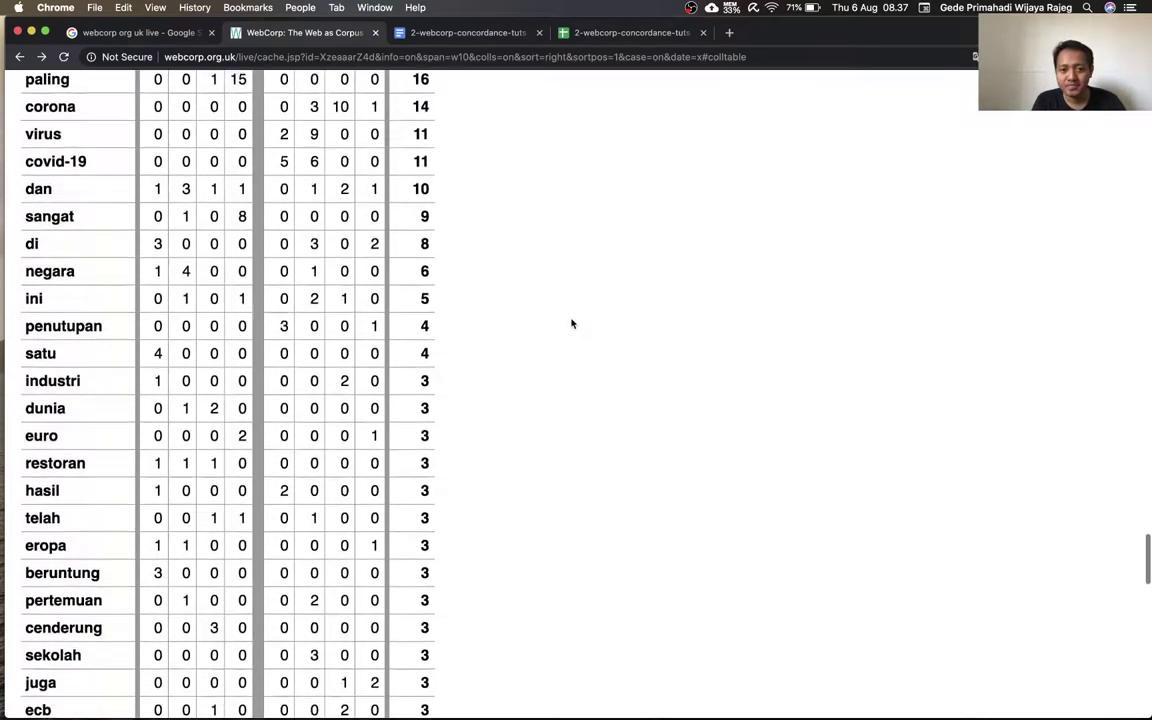
scroll(572, 323, down, 3)
scroll(572, 323, down, 2)
scroll(572, 323, down, 1)
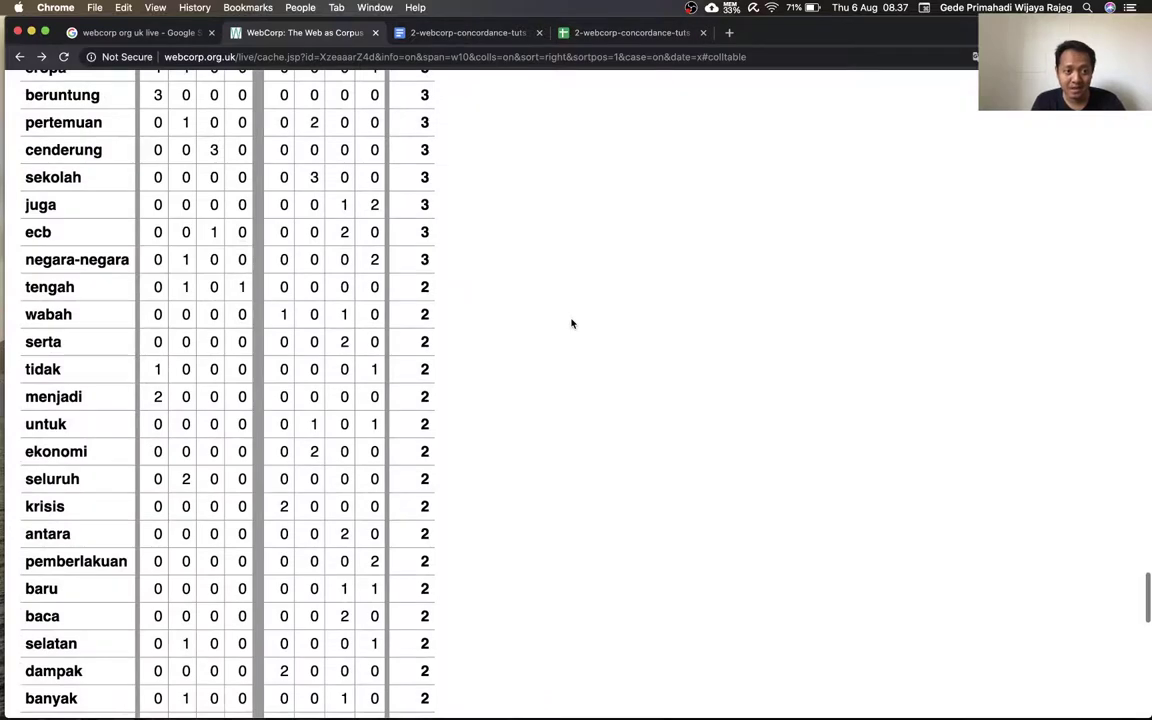
scroll(572, 323, down, 3)
scroll(572, 323, down, 3)
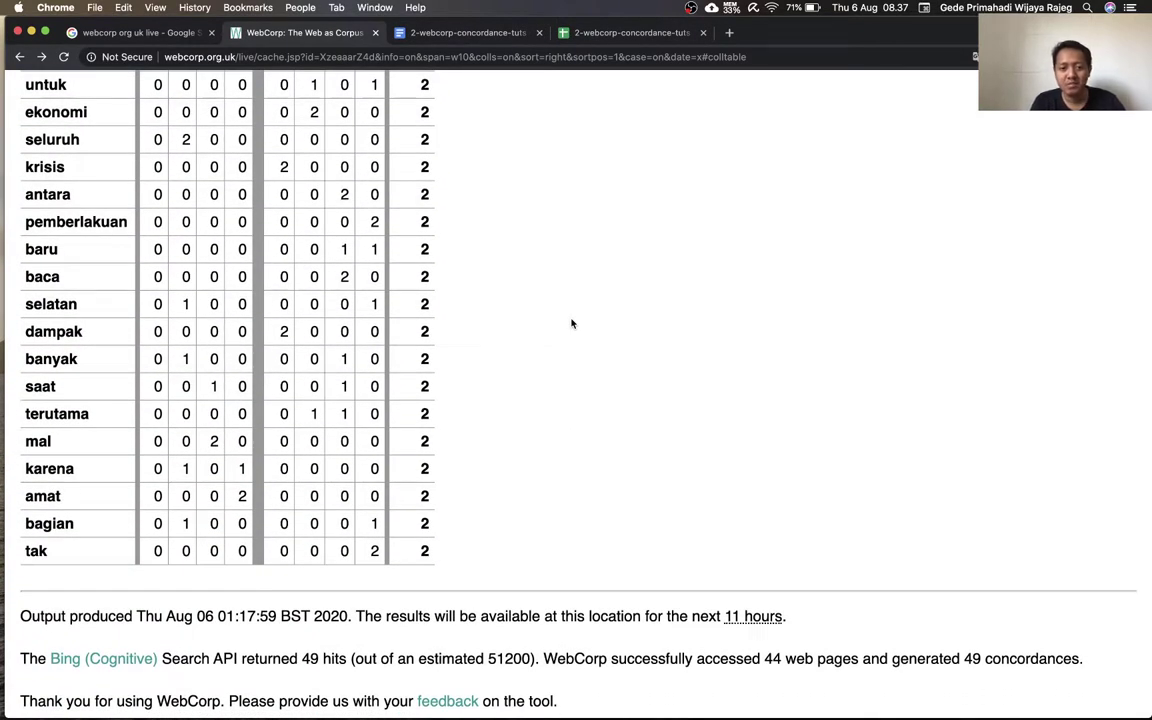
scroll(572, 323, down, 4)
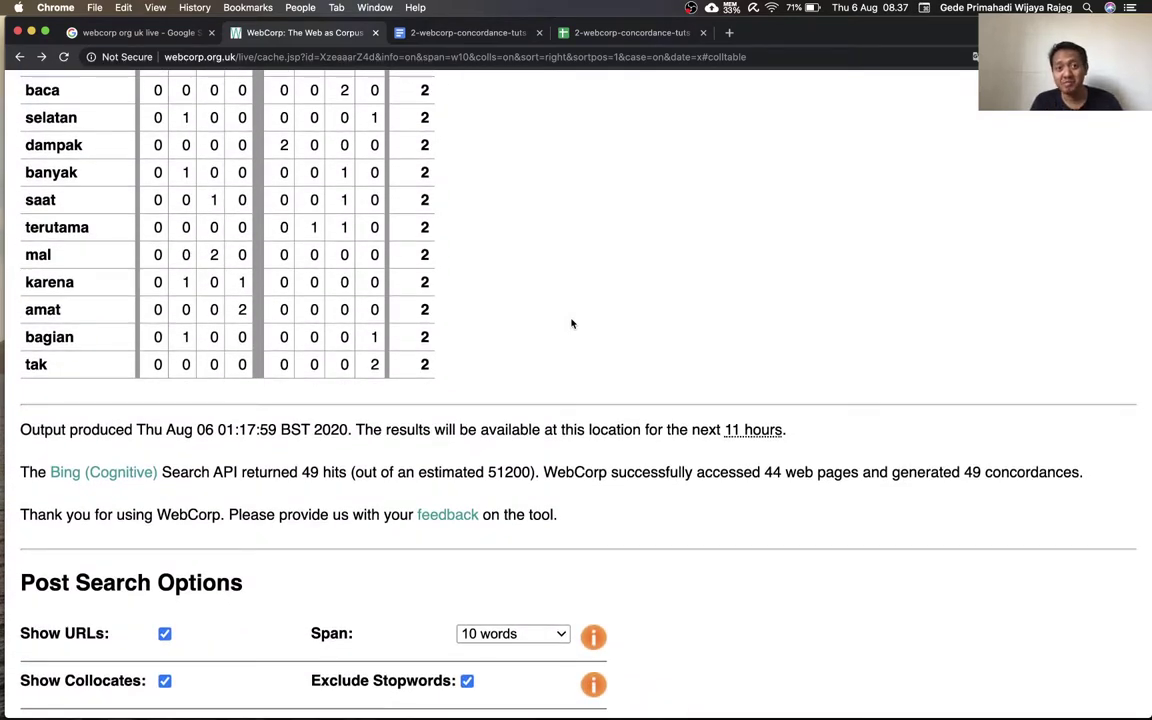
scroll(572, 323, down, 5)
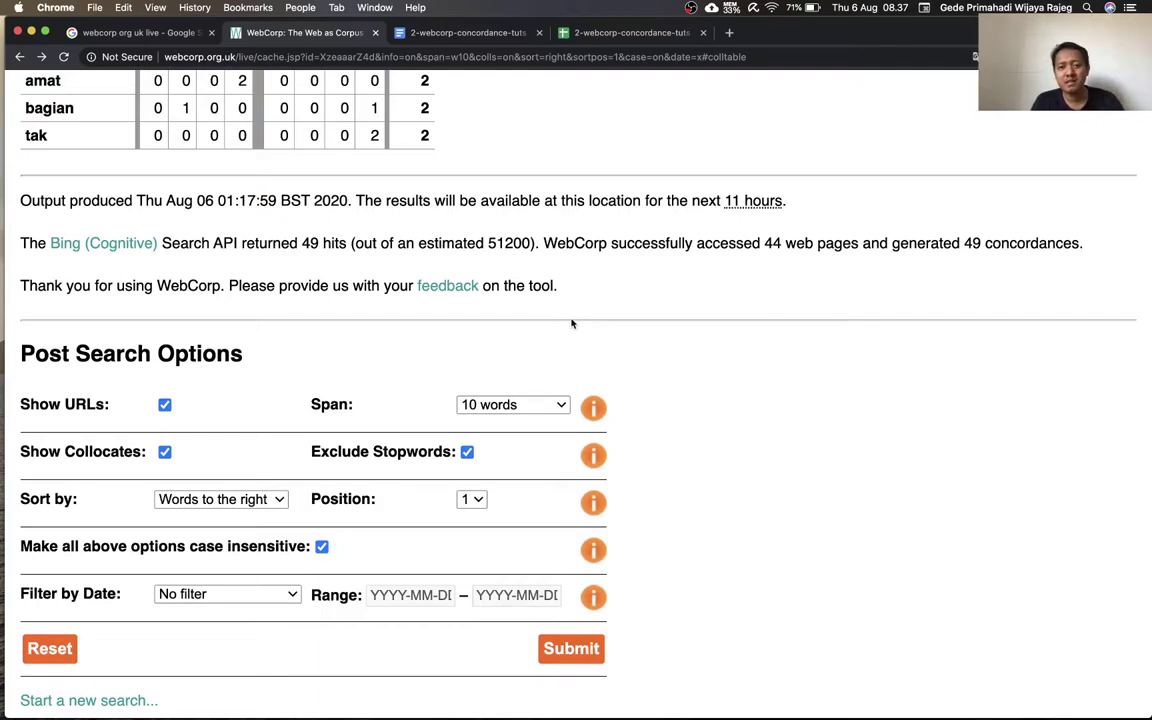
scroll(572, 323, up, 2)
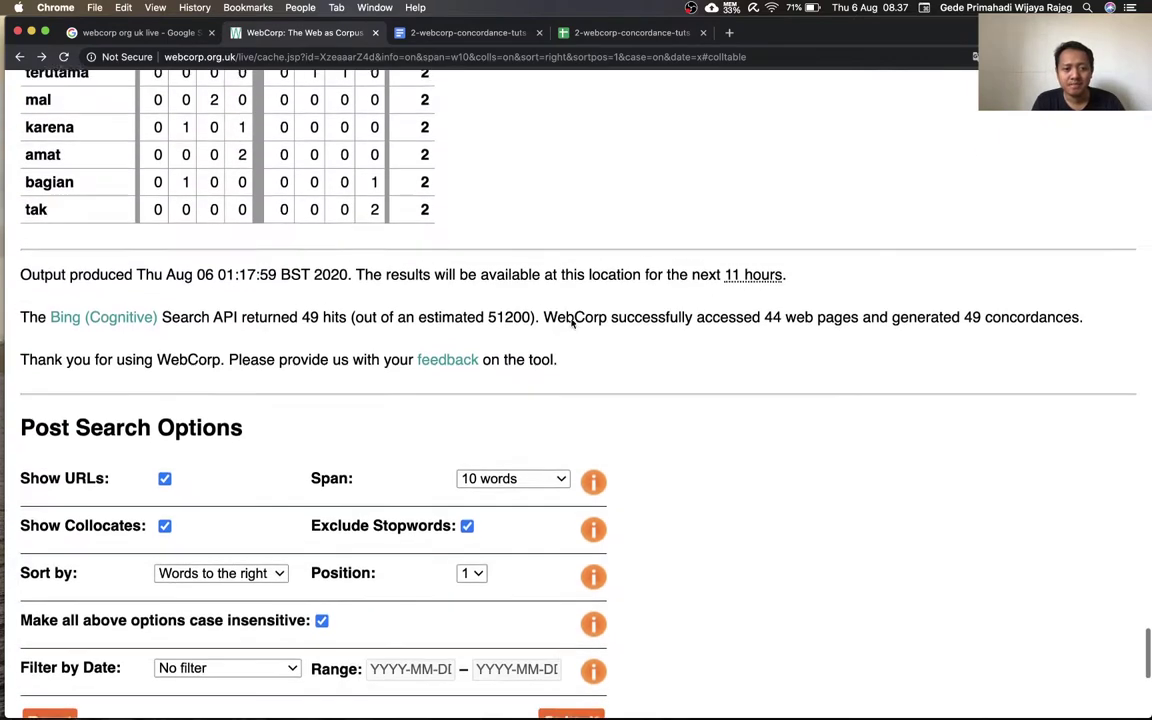
scroll(572, 323, up, 2)
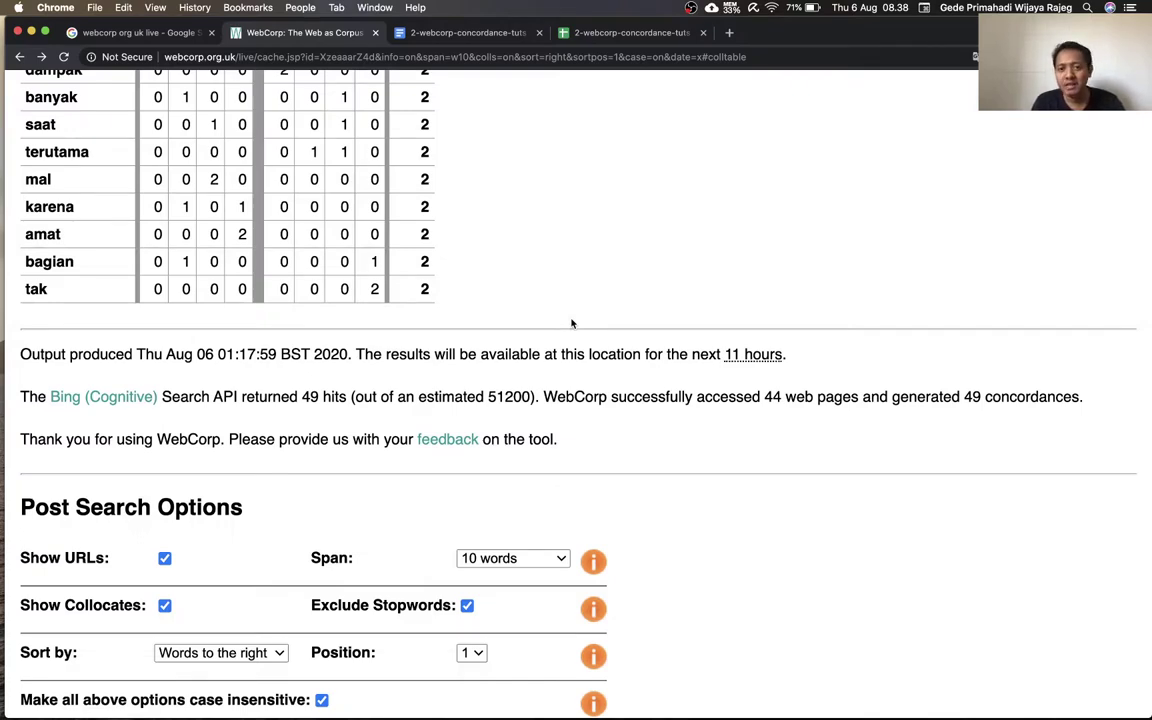
scroll(572, 323, up, 5)
scroll(572, 323, up, 5)
scroll(572, 323, up, 5)
scroll(572, 323, up, 3)
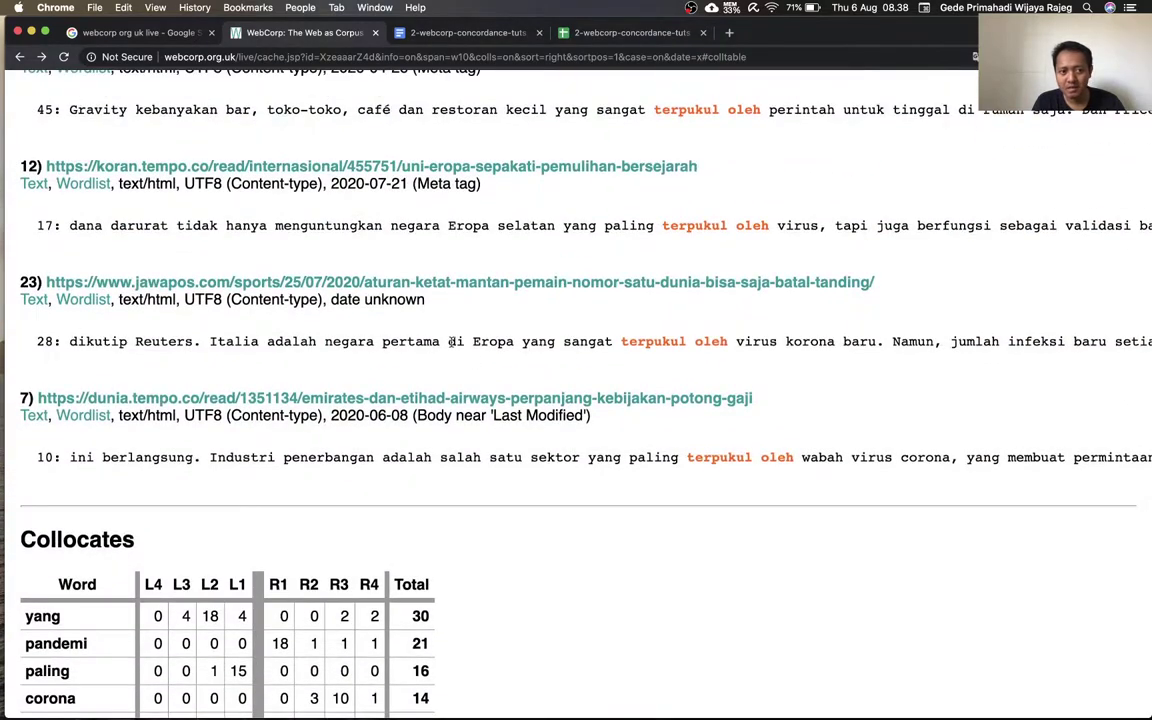
scroll(526, 219, up, 3)
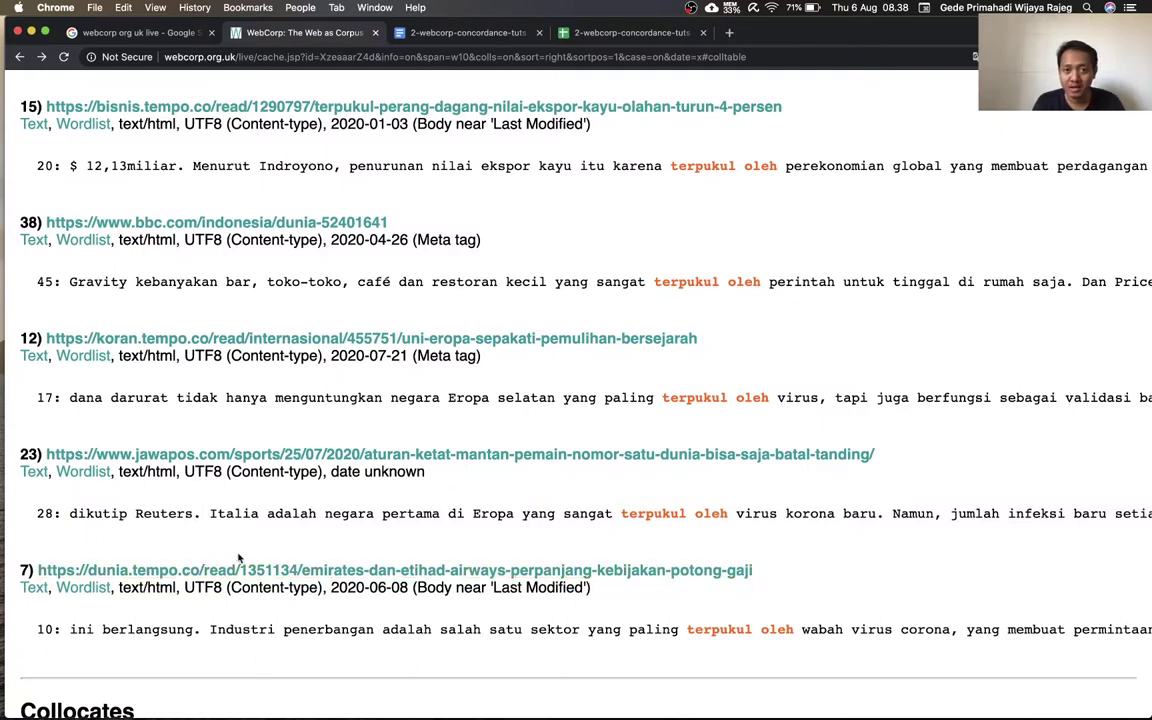
Step: Zoom the page out so full concordance lines fit, then clear a test selection
scroll(239, 557, down, 1)
scroll(239, 557, right, 1)
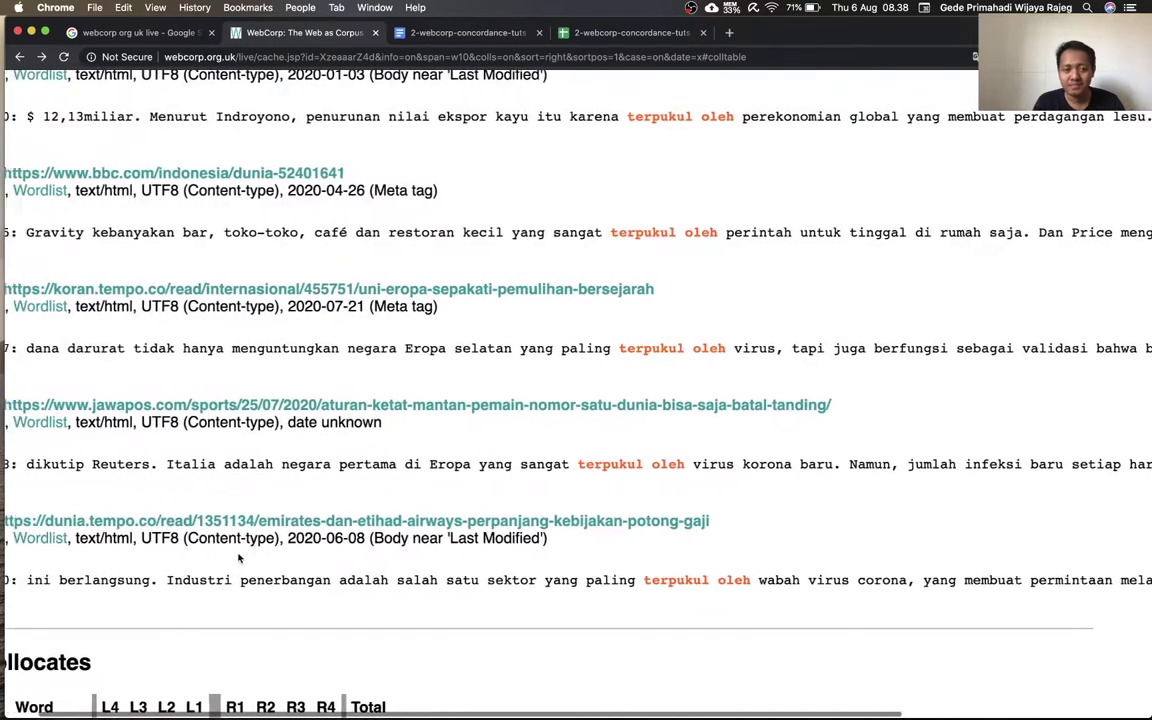
key(super+minus)
key(super+minus)
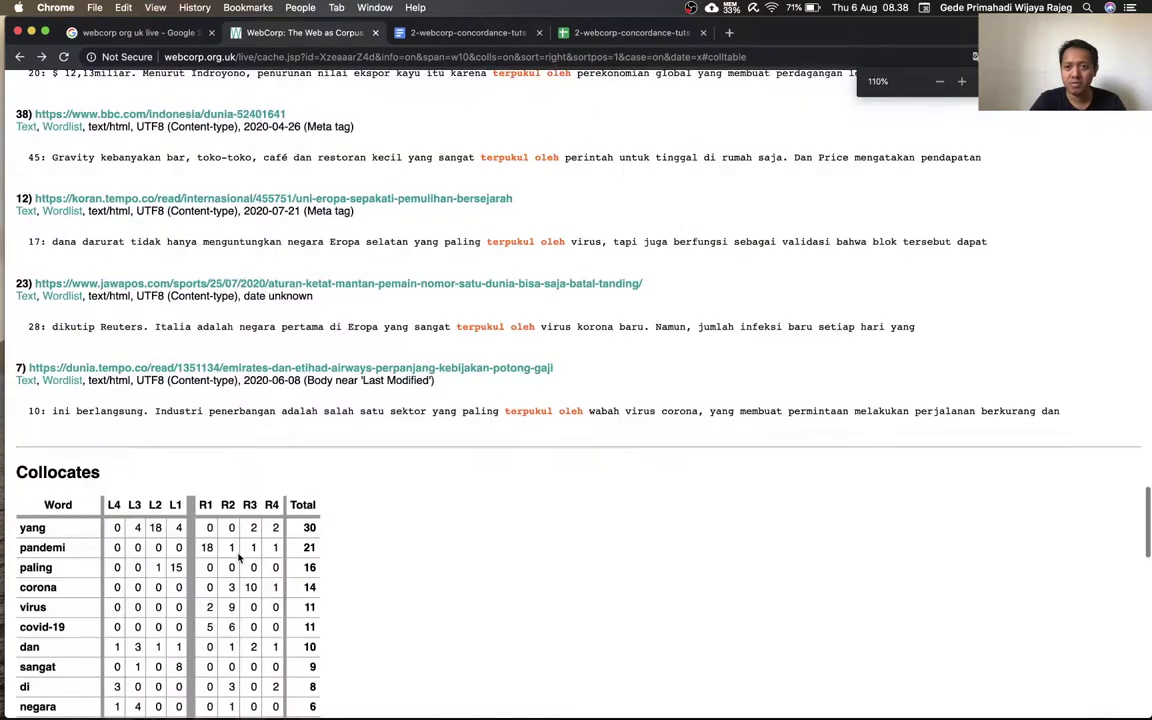
scroll(410, 541, up, 2)
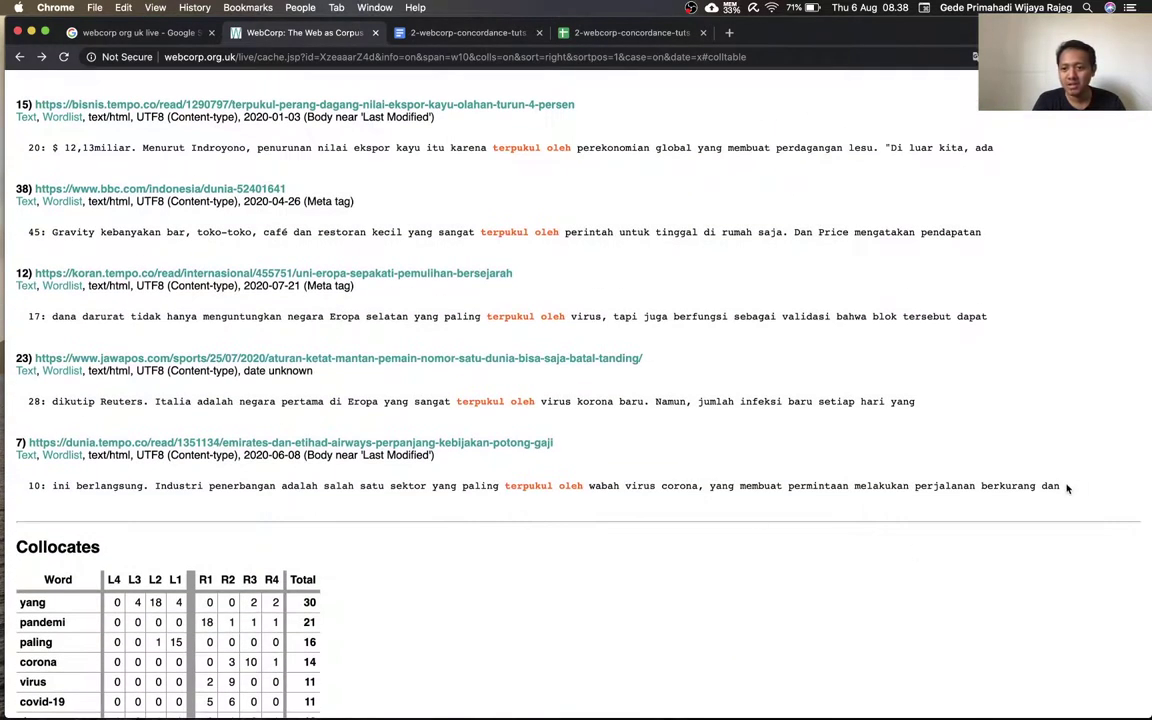
mouse_move(1062, 487)
mouse_down()
mouse_move(997, 475)
mouse_move(637, 298)
mouse_up()
scroll(637, 298, up, 1)
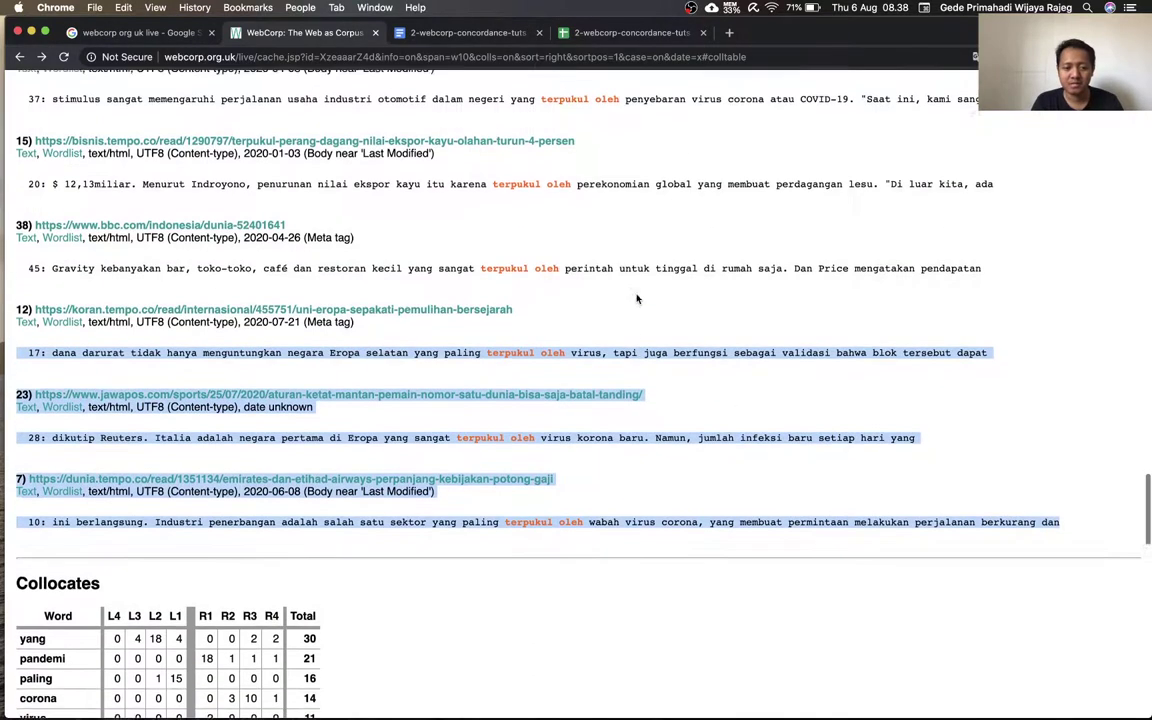
click(1068, 518)
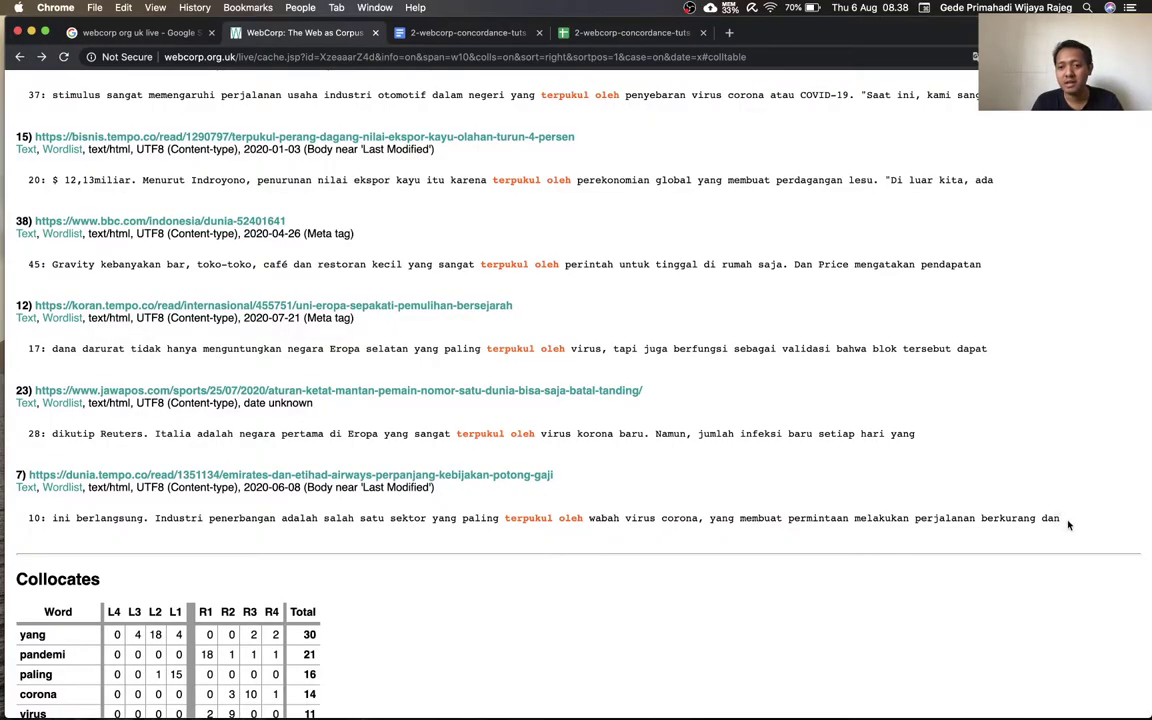
Step: Scroll back up to the page header and result 19 at the top
scroll(1003, 429, up, 10)
scroll(1003, 429, up, 5)
scroll(1003, 429, up, 5)
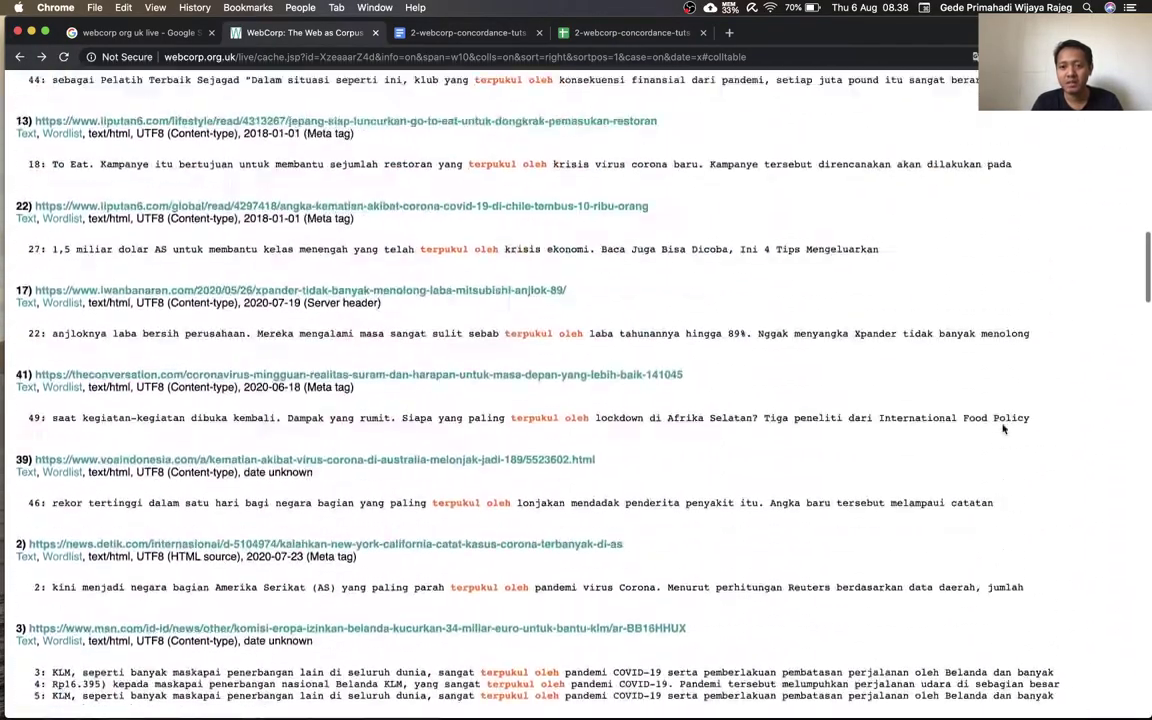
scroll(1003, 429, up, 5)
scroll(1003, 429, up, 5)
scroll(1003, 429, up, 5)
scroll(1003, 429, up, 5)
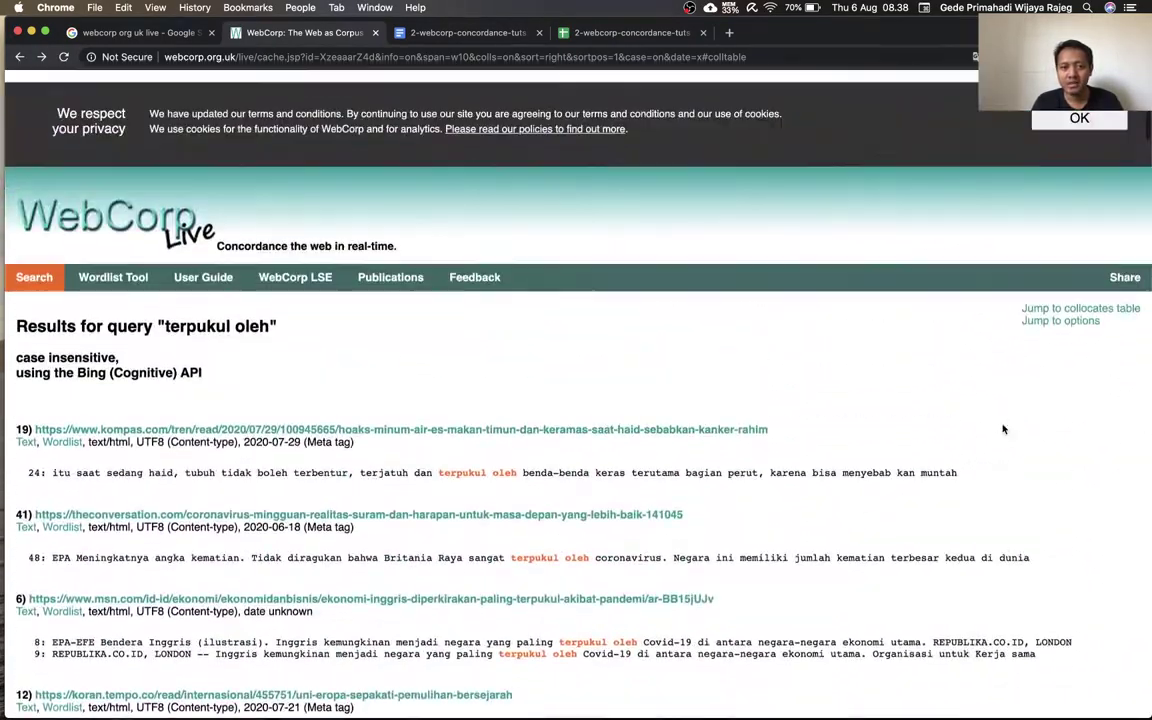
Step: Copy the concordance results from result 19 to the end and switch to the 2-webcorp-concordance-tuts doc
shift+click(18, 398)
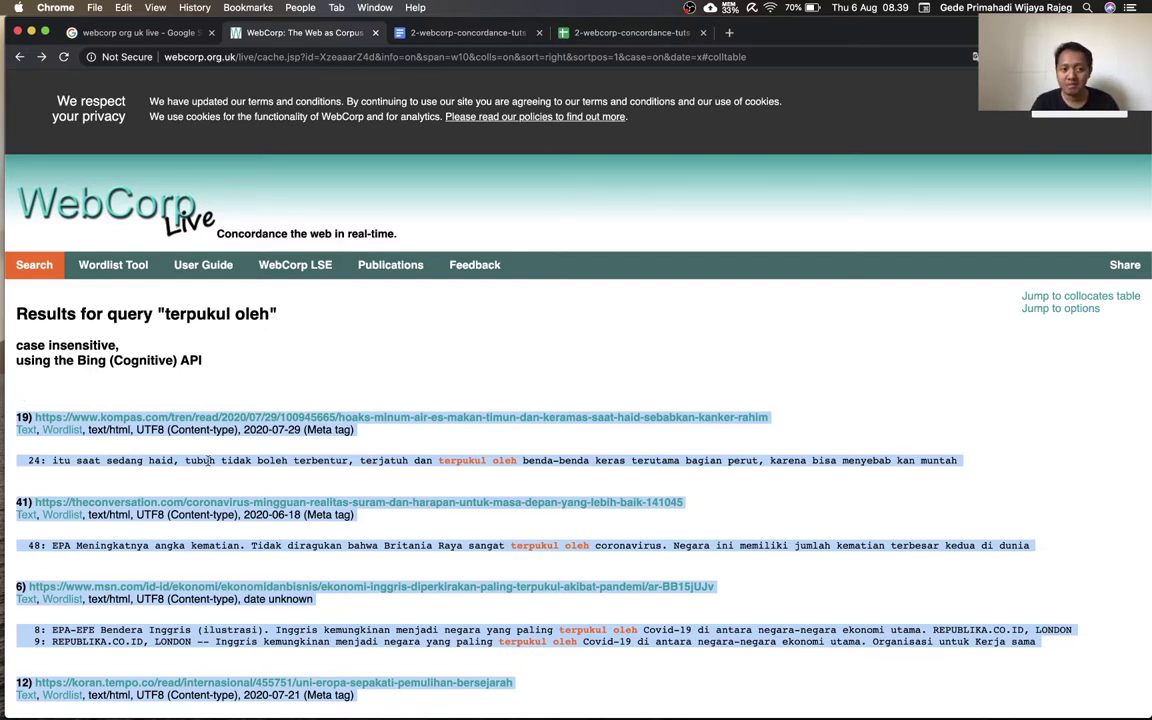
right_click(210, 464)
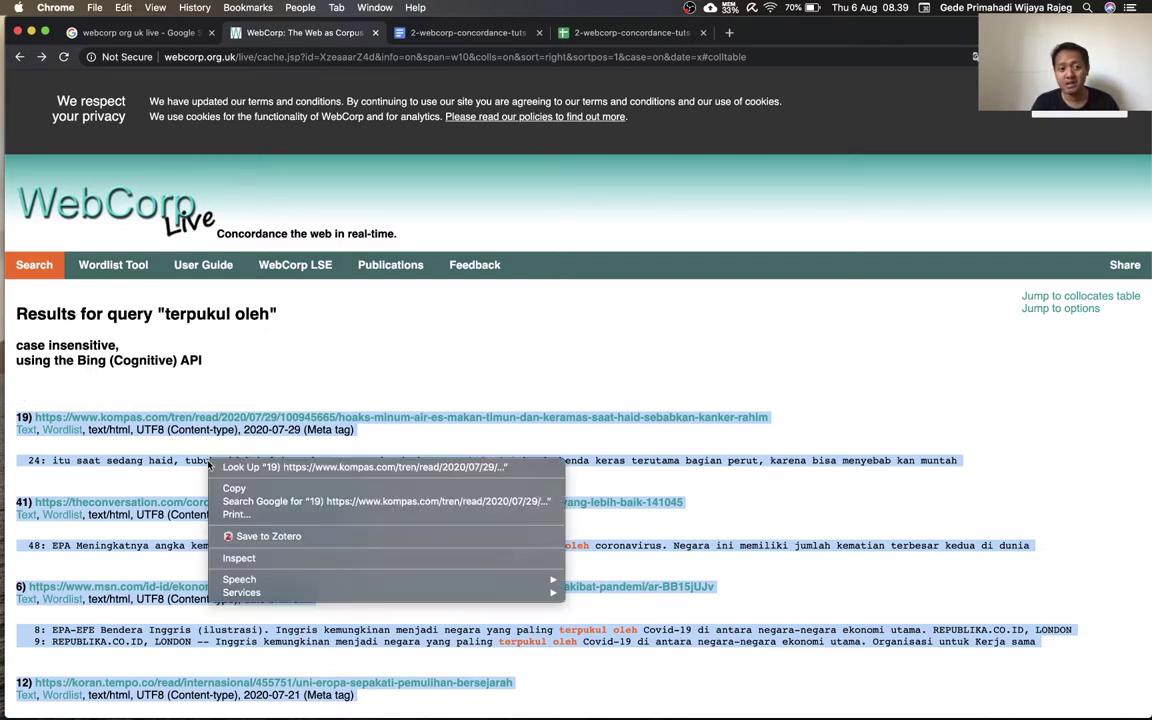
click(225, 484)
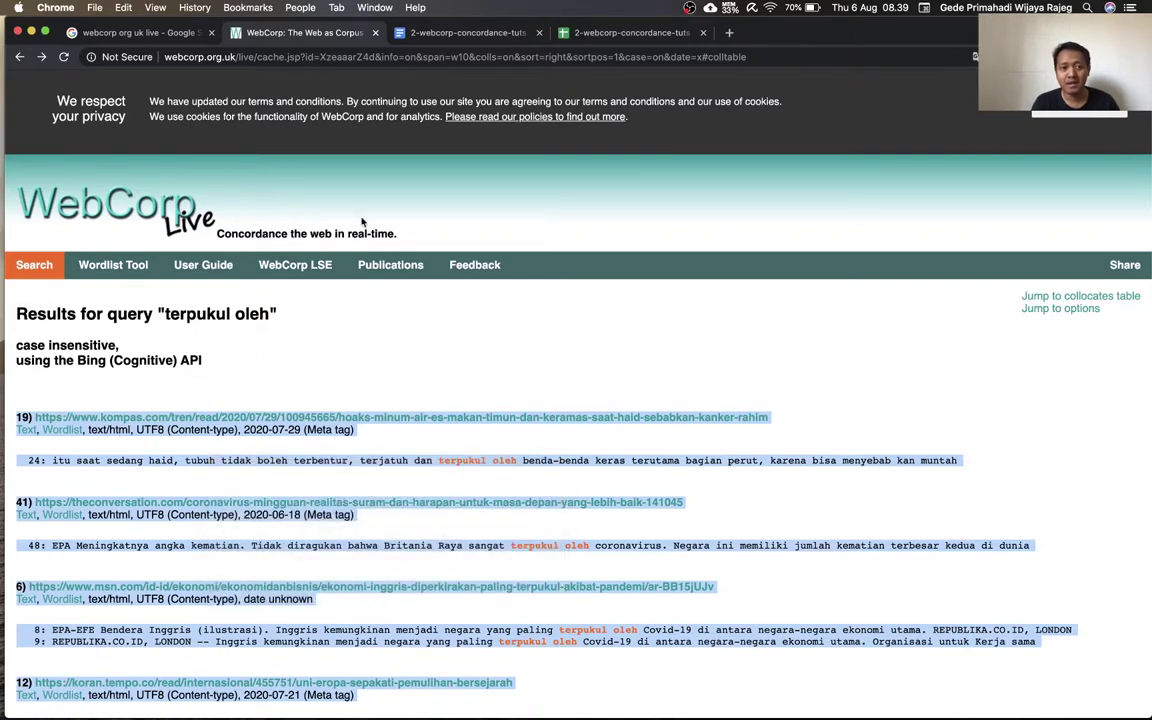
click(452, 33)
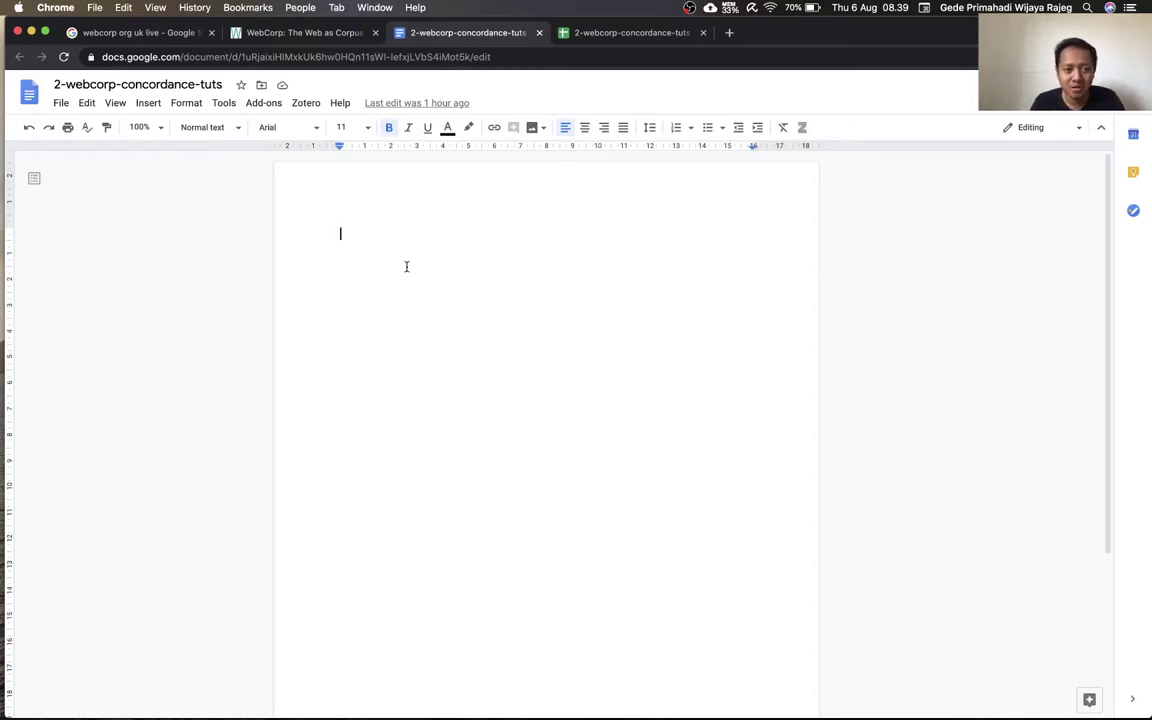
Step: Paste the copied results via Edit > Paste, review the nine pages, then return to WebCorp
click(87, 103)
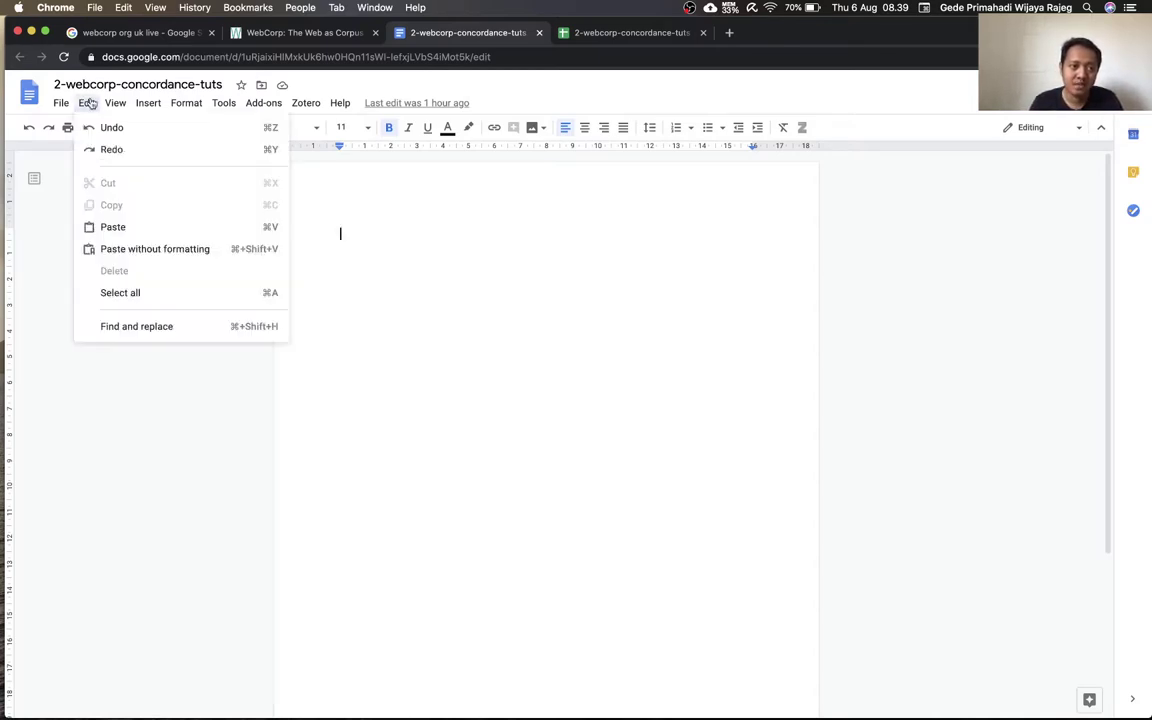
click(153, 234)
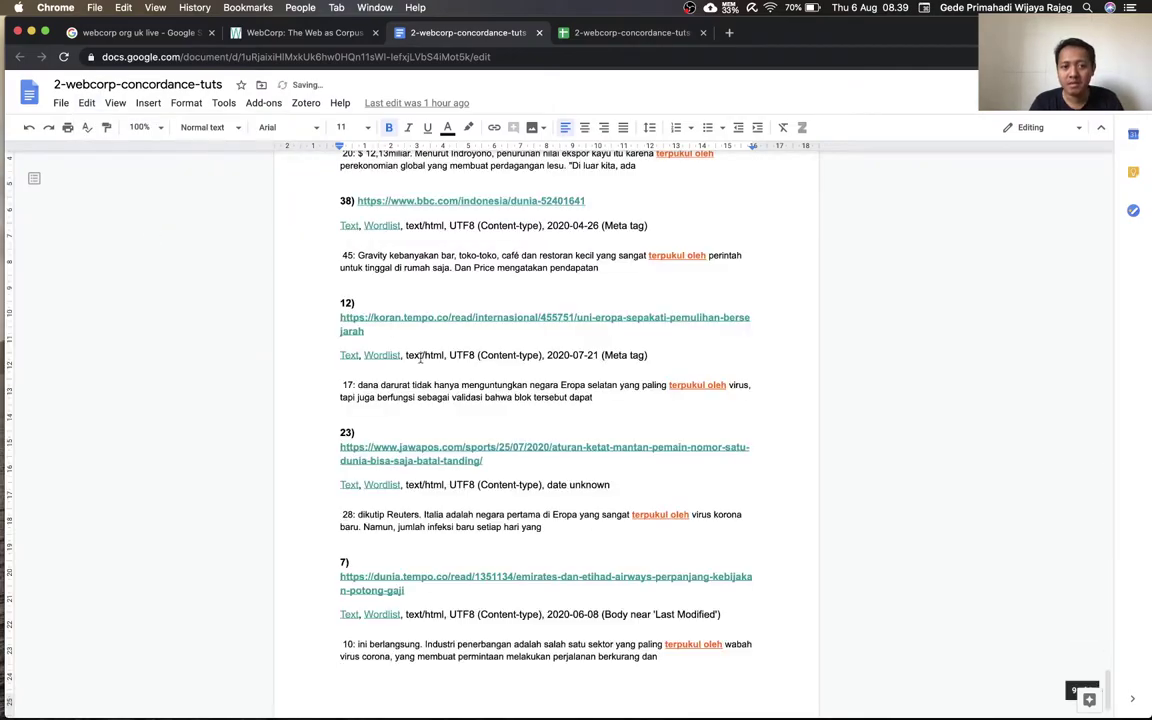
scroll(420, 357, up, 10)
scroll(430, 365, up, 10)
scroll(445, 375, up, 10)
scroll(463, 386, up, 10)
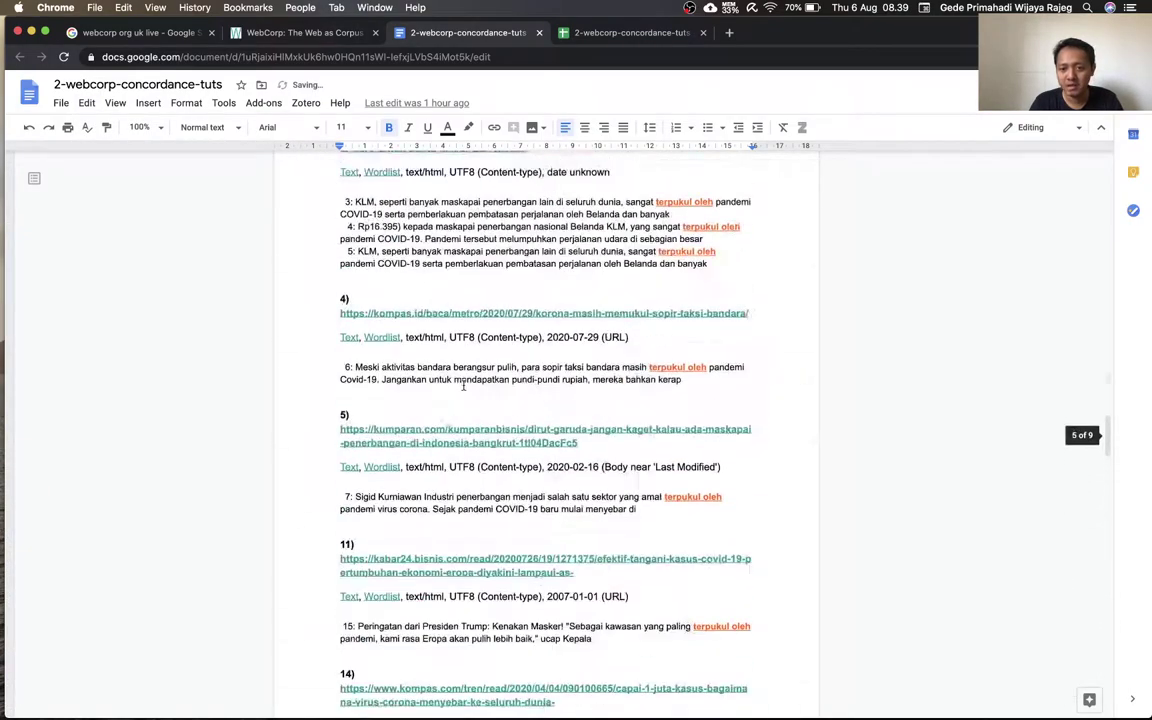
scroll(463, 386, up, 15)
scroll(463, 386, up, 15)
scroll(463, 385, up, 15)
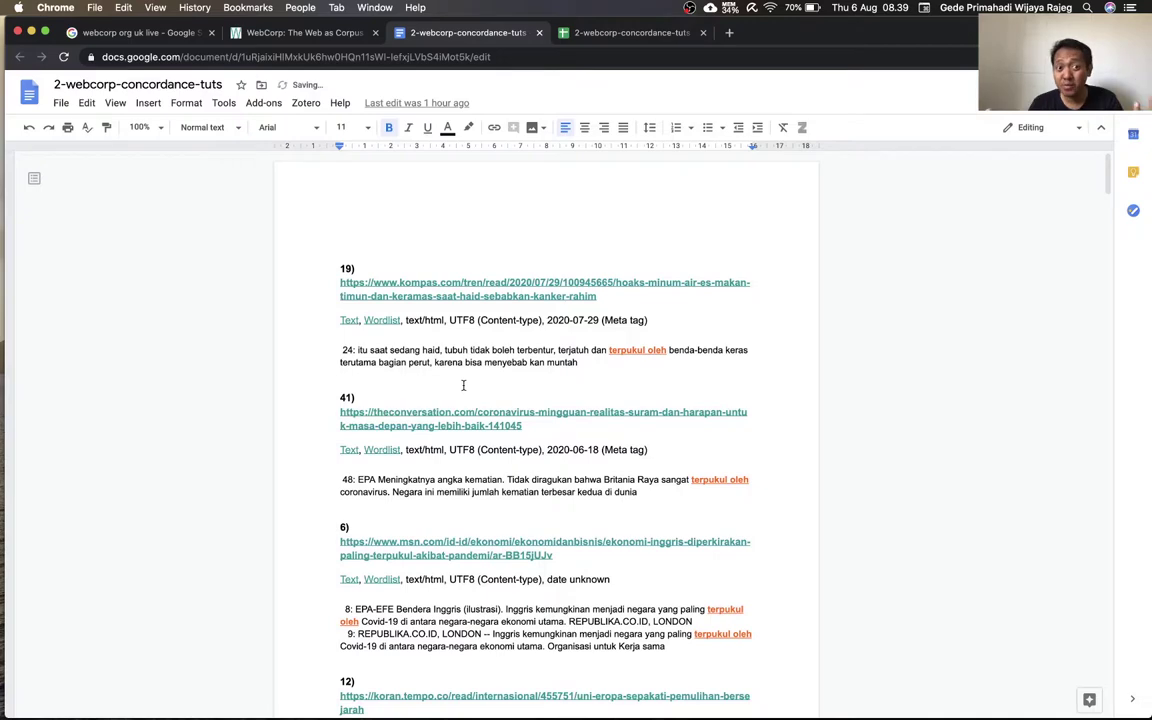
click(296, 34)
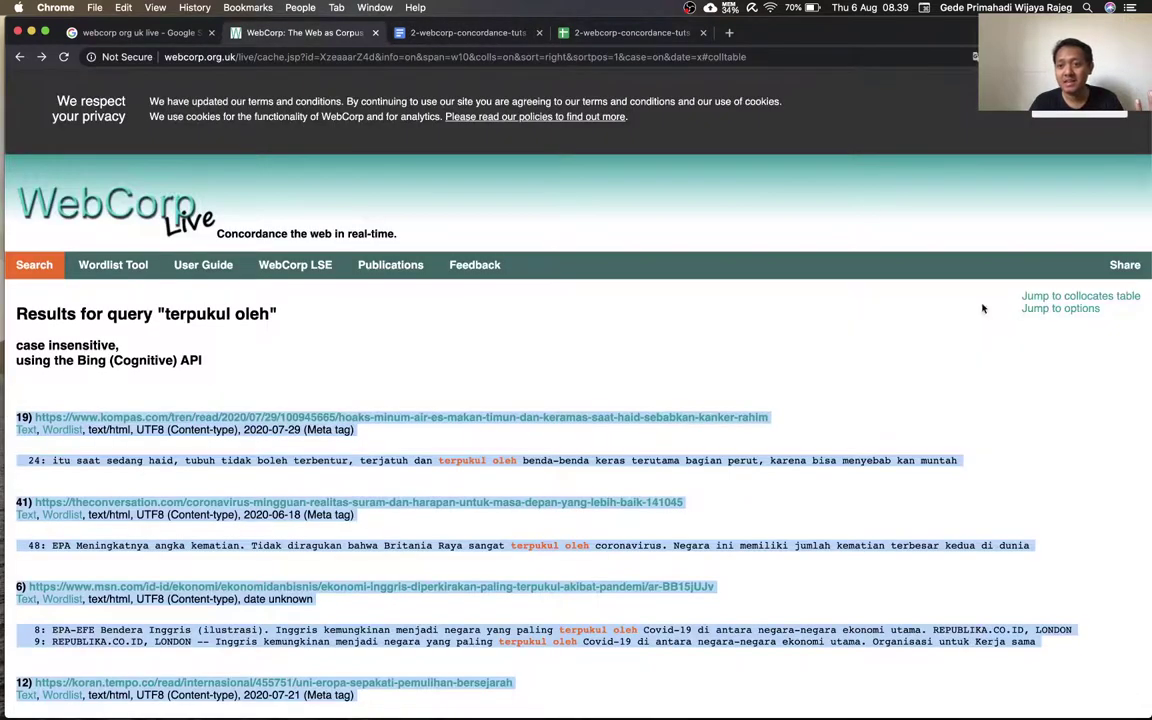
Step: Jump down to the options and briefly check the pasted results in the Google Doc
click(1050, 308)
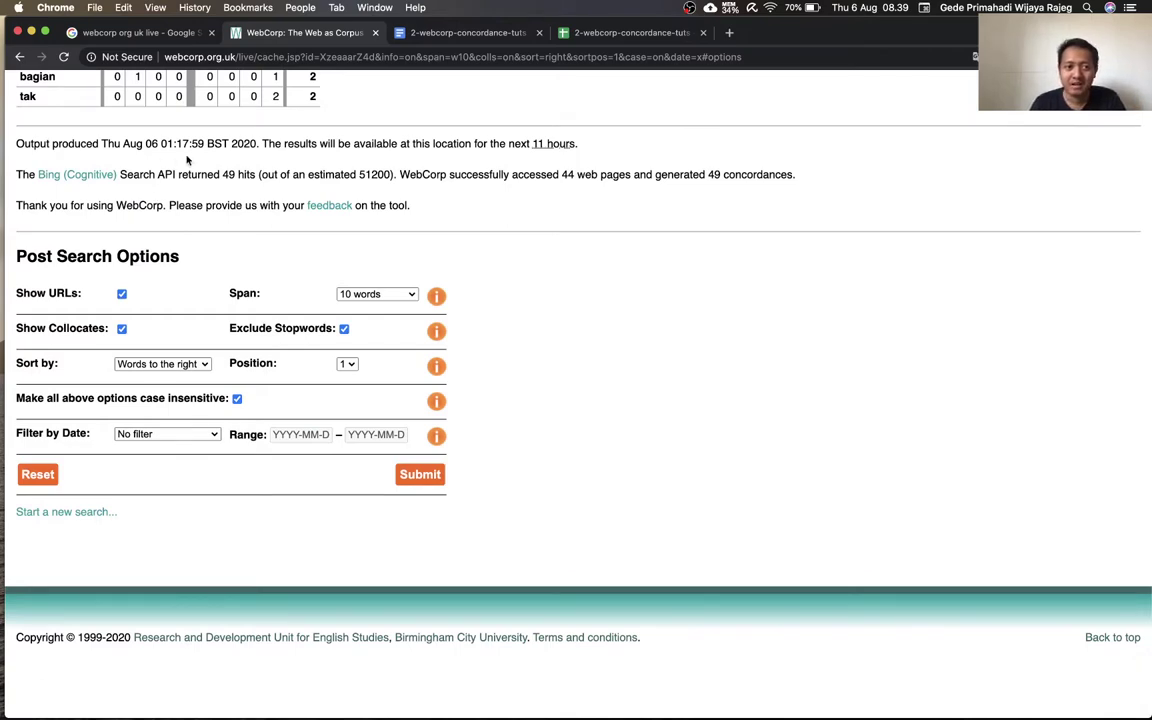
scroll(186, 160, up, 5)
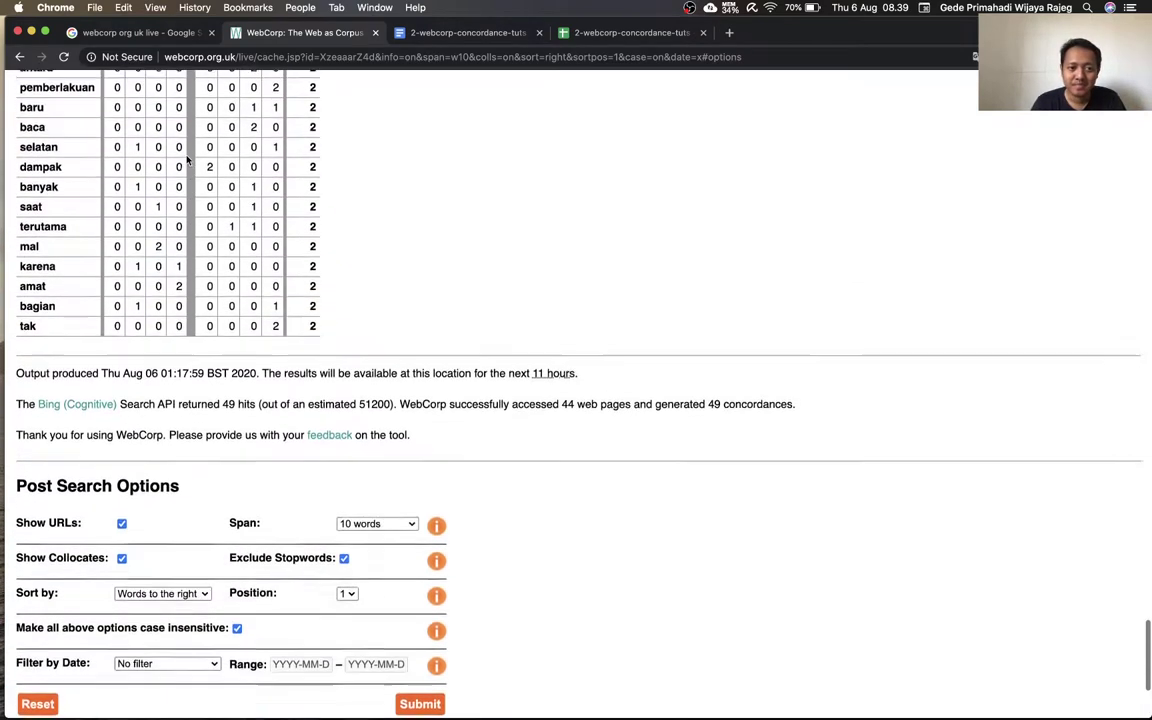
scroll(186, 160, up, 5)
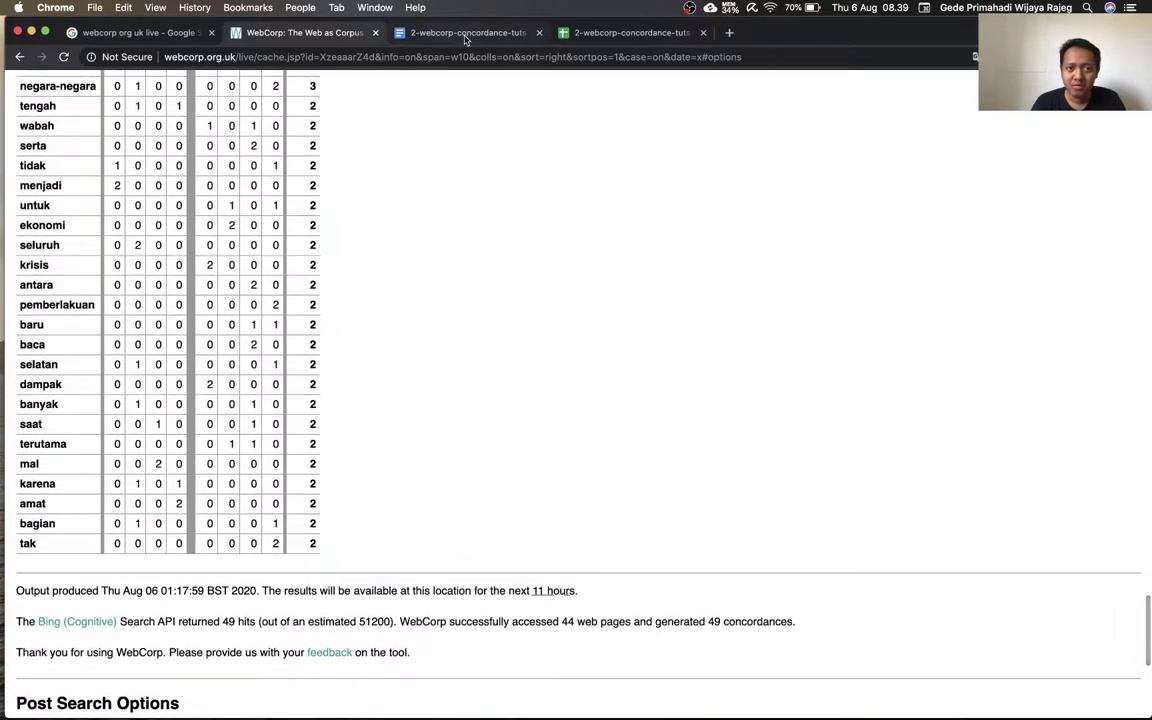
click(465, 36)
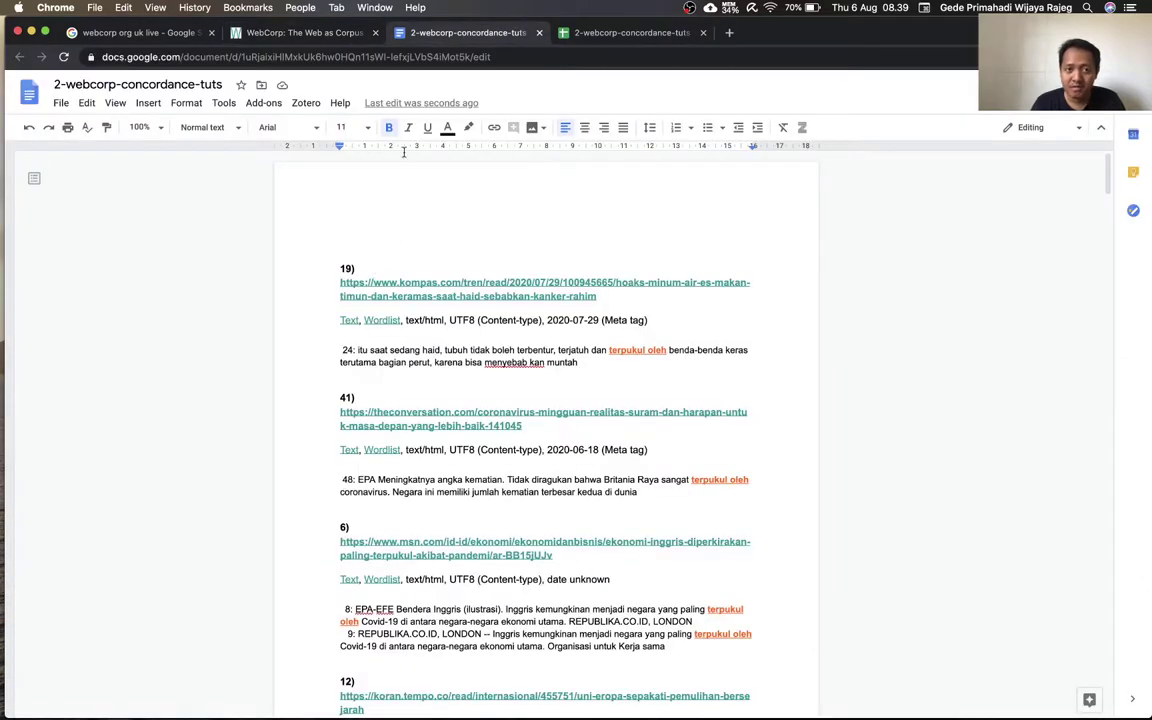
scroll(414, 400, down, 3)
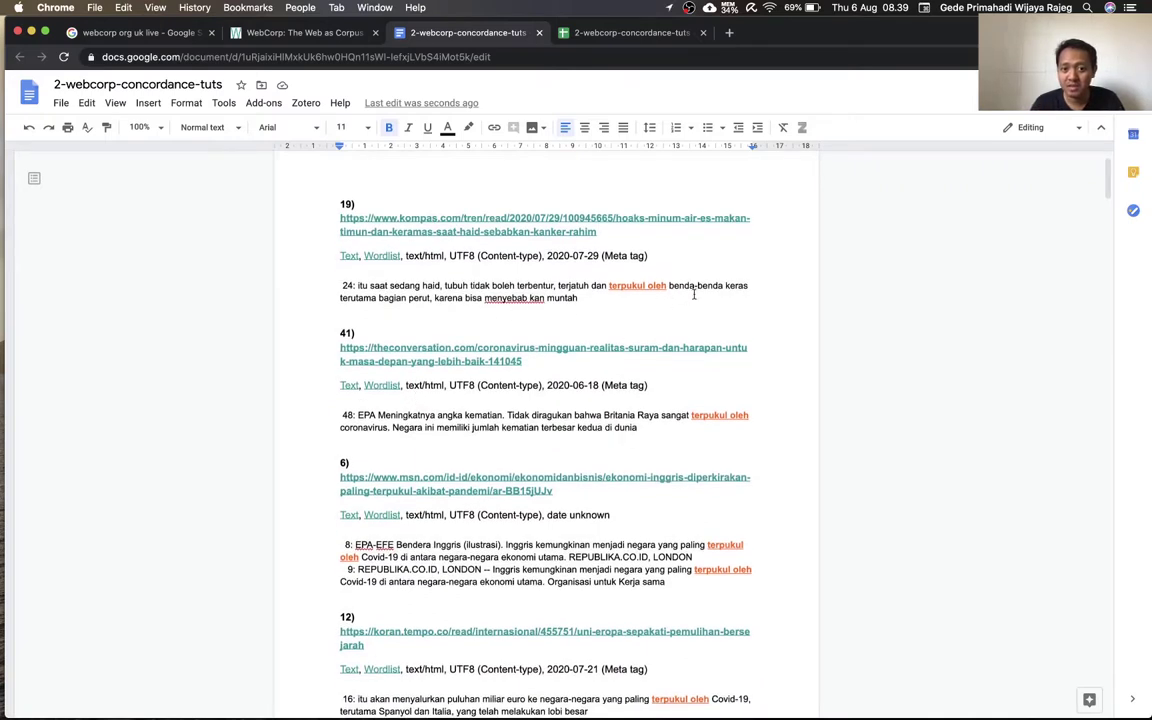
click(297, 32)
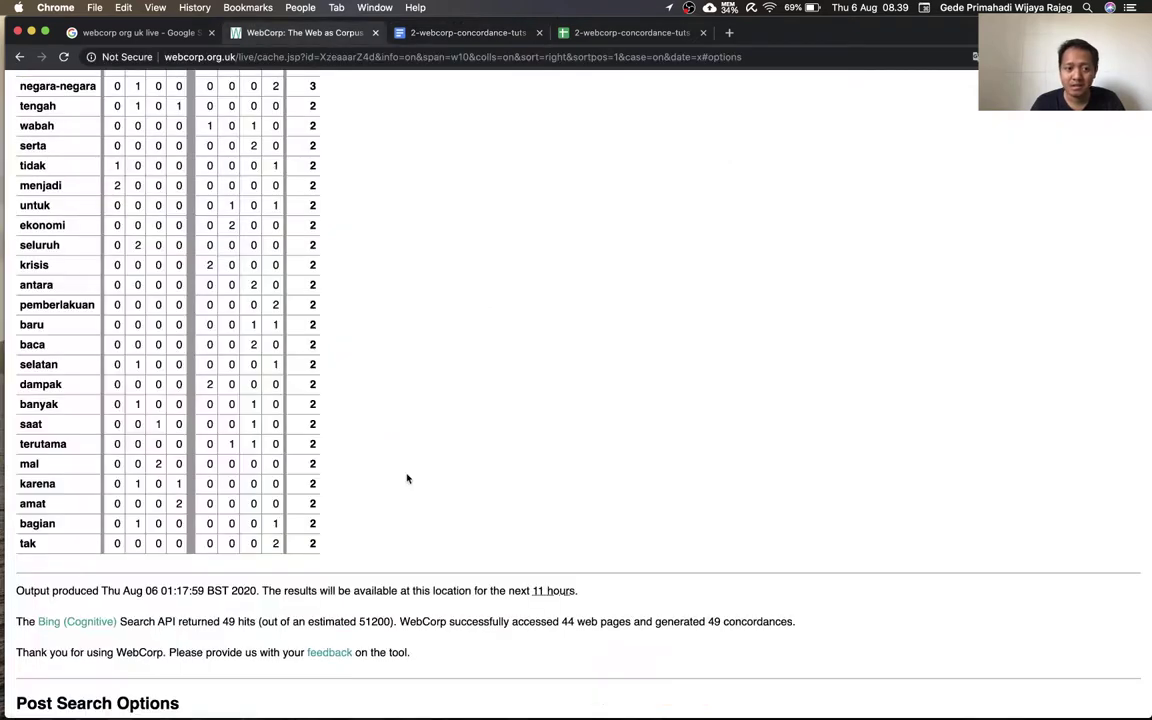
Step: Scroll to the Post Search Options section below the collocates table and output summary
scroll(407, 478, down, 5)
scroll(405, 477, down, 2)
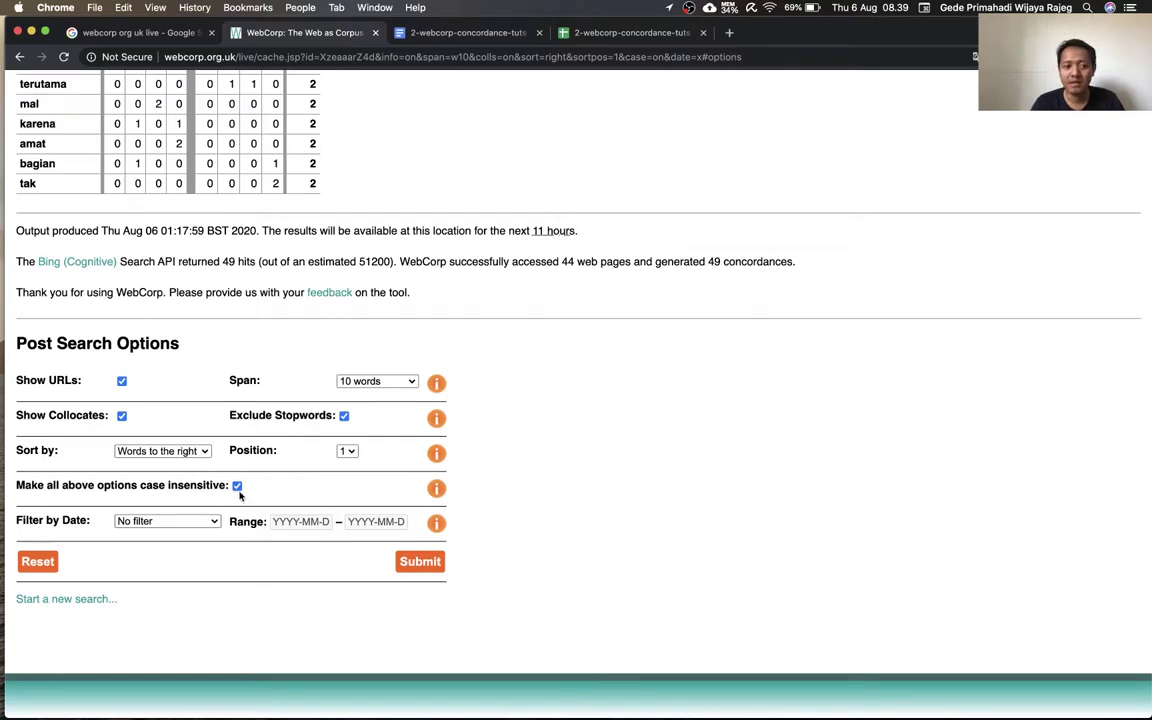
scroll(262, 488, up, 1)
scroll(262, 488, up, 1)
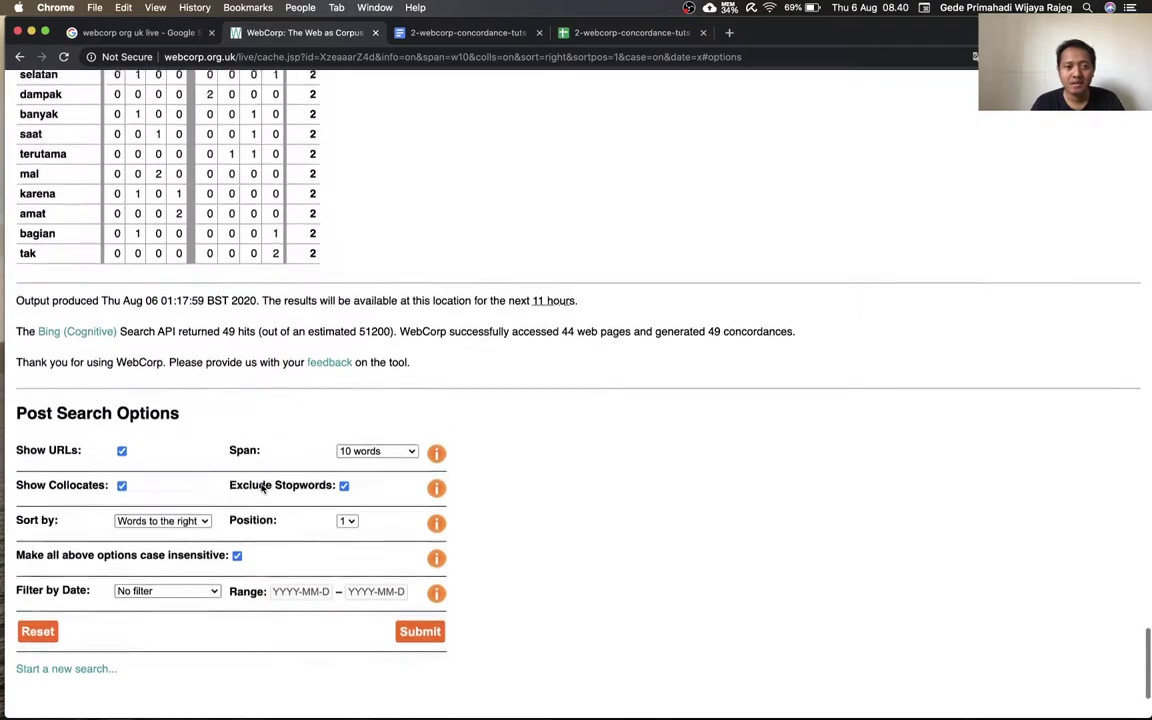
scroll(262, 488, up, 4)
scroll(262, 488, up, 5)
scroll(262, 488, up, 10)
scroll(252, 314, up, 2)
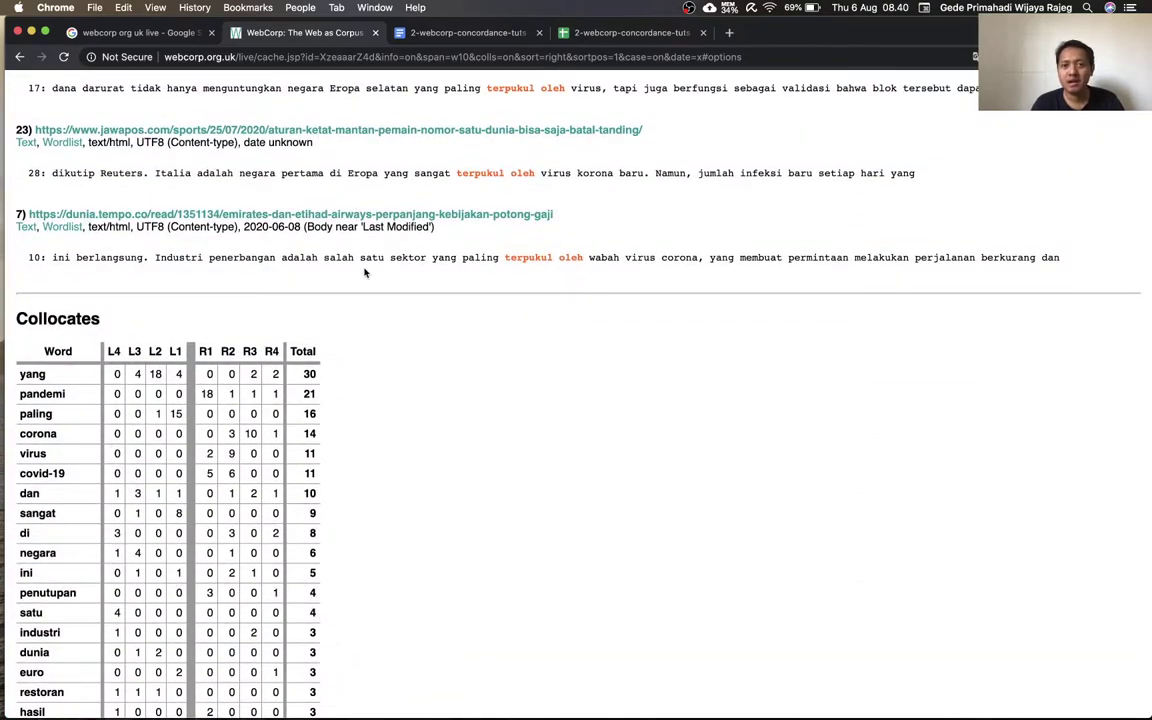
scroll(365, 272, down, 8)
scroll(365, 272, down, 8)
scroll(365, 272, down, 10)
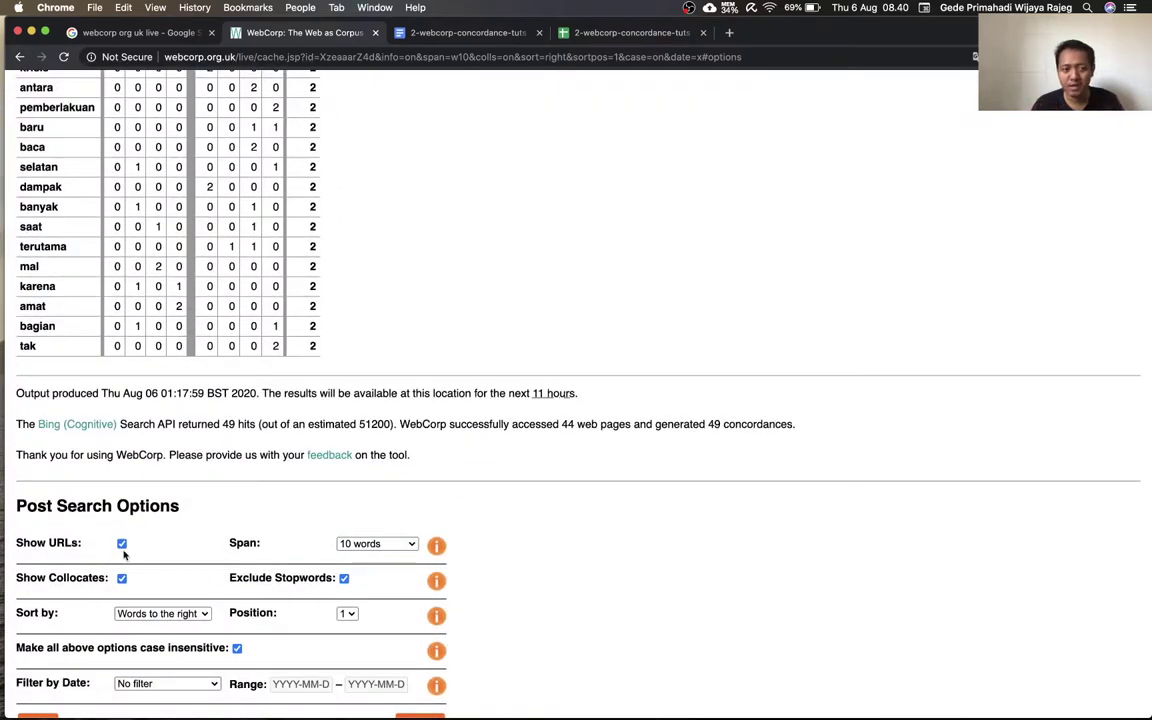
scroll(124, 550, down, 2)
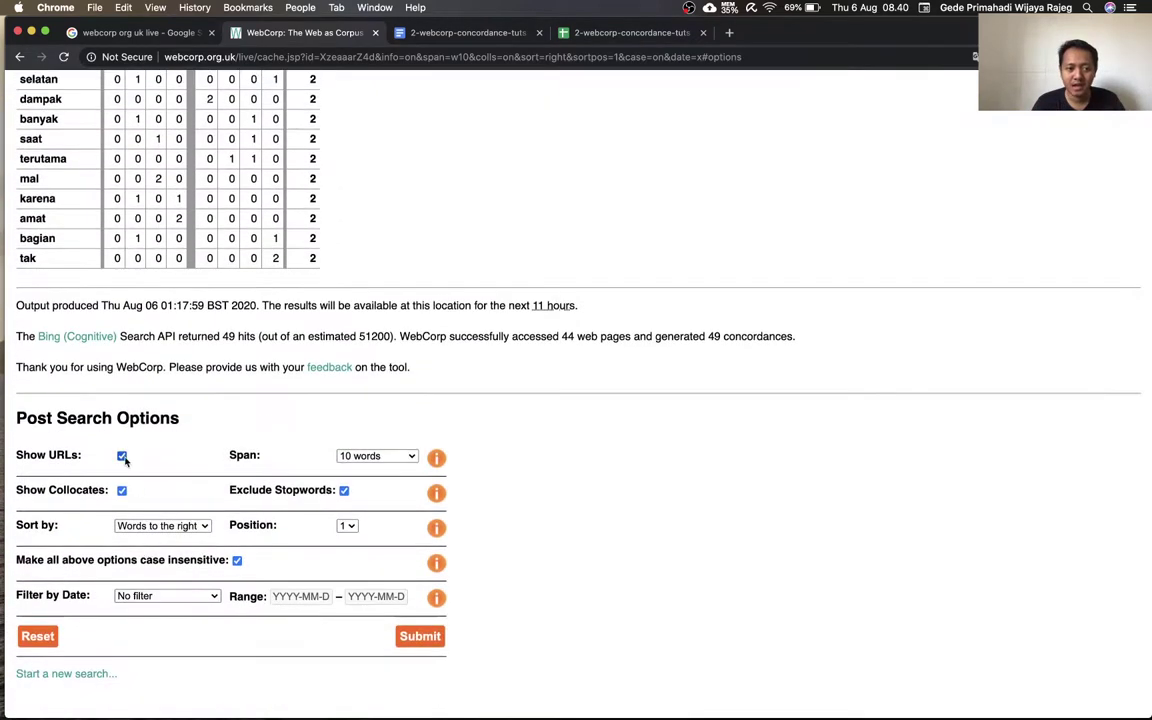
Step: Rerun the terpukul oleh concordance with the updated post-search options
scroll(166, 489, down, 2)
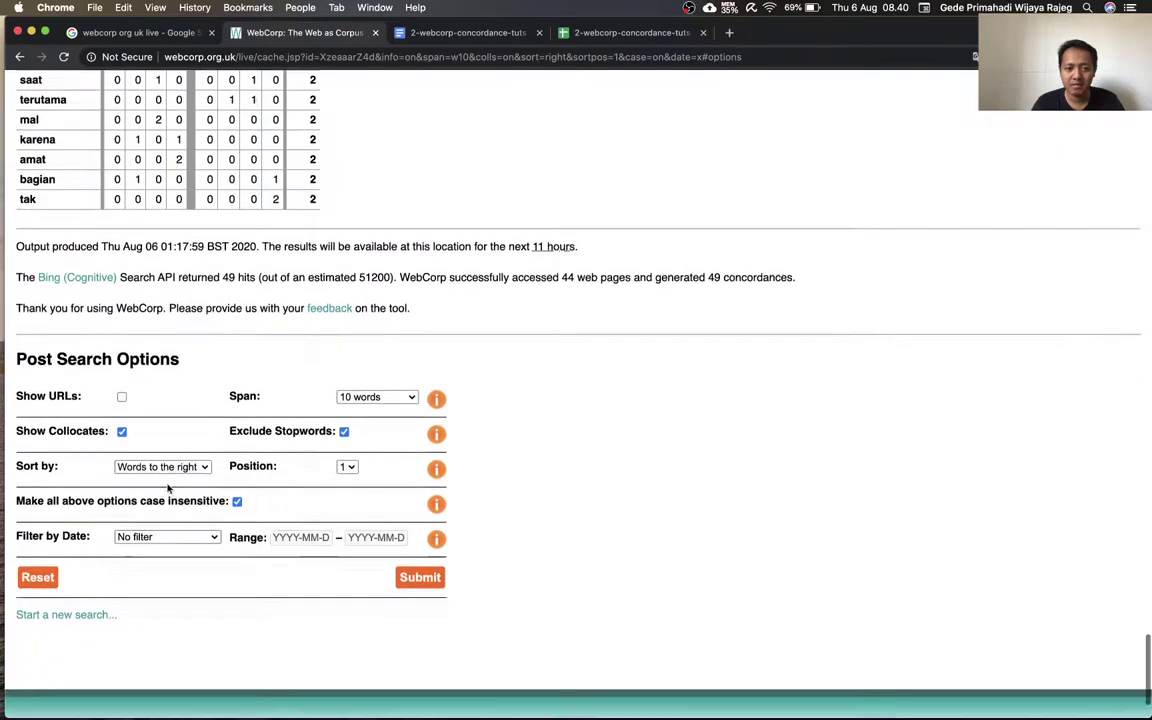
click(413, 567)
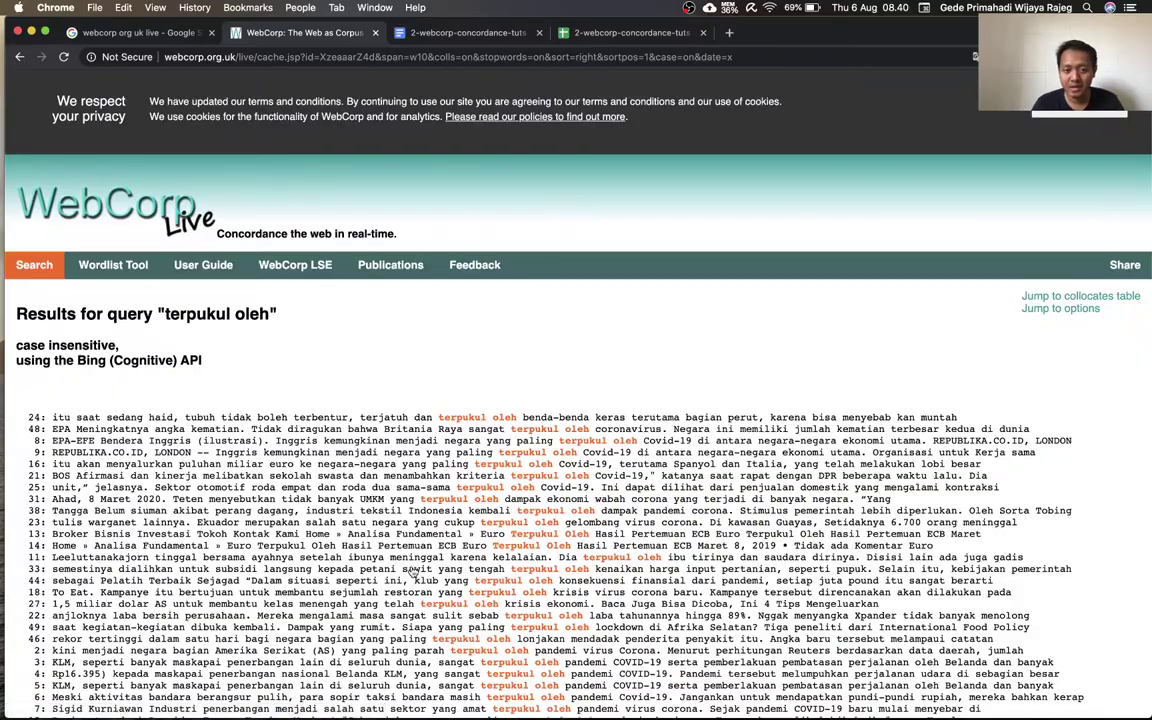
scroll(413, 572, down, 5)
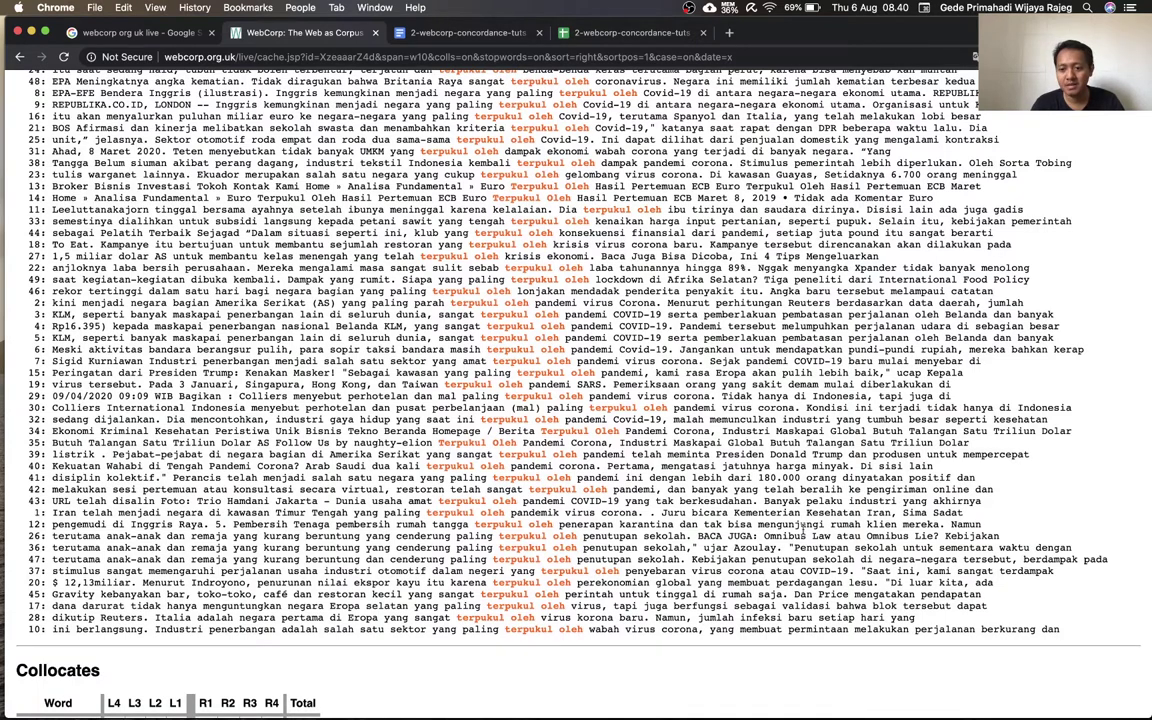
Step: Copy the whole block of concordance lines and switch to the 2-webcorp-concordance-tuts spreadsheet
scroll(802, 524, up, 10)
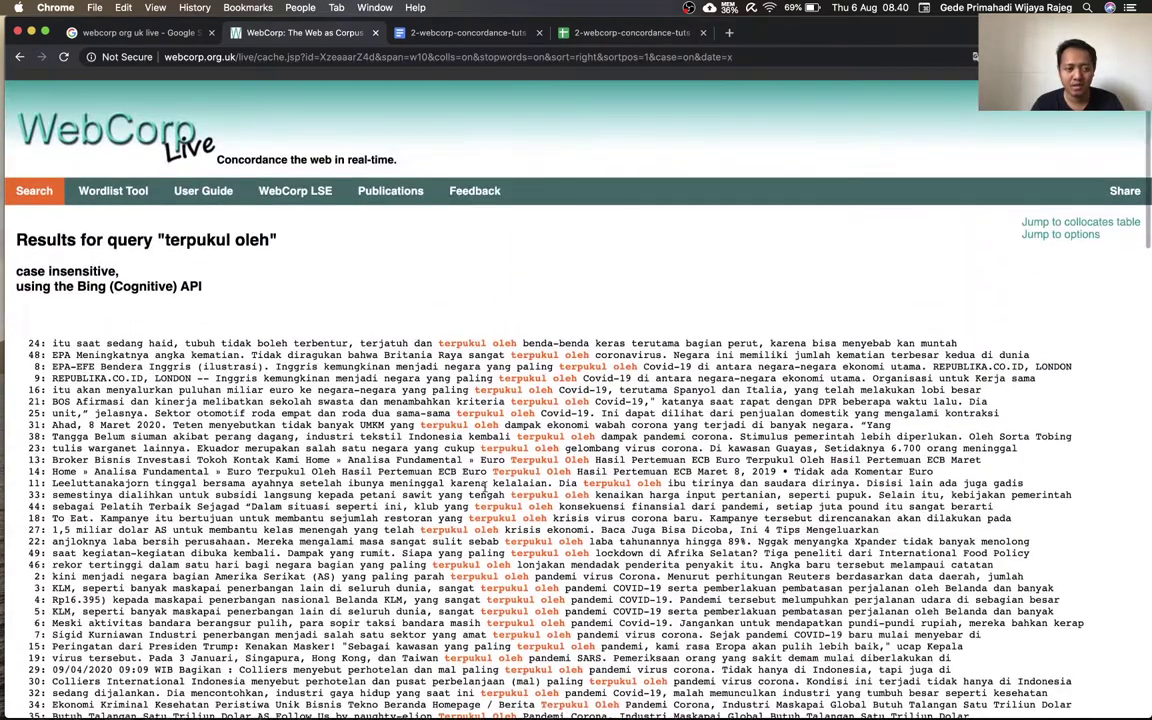
triple_click(27, 330)
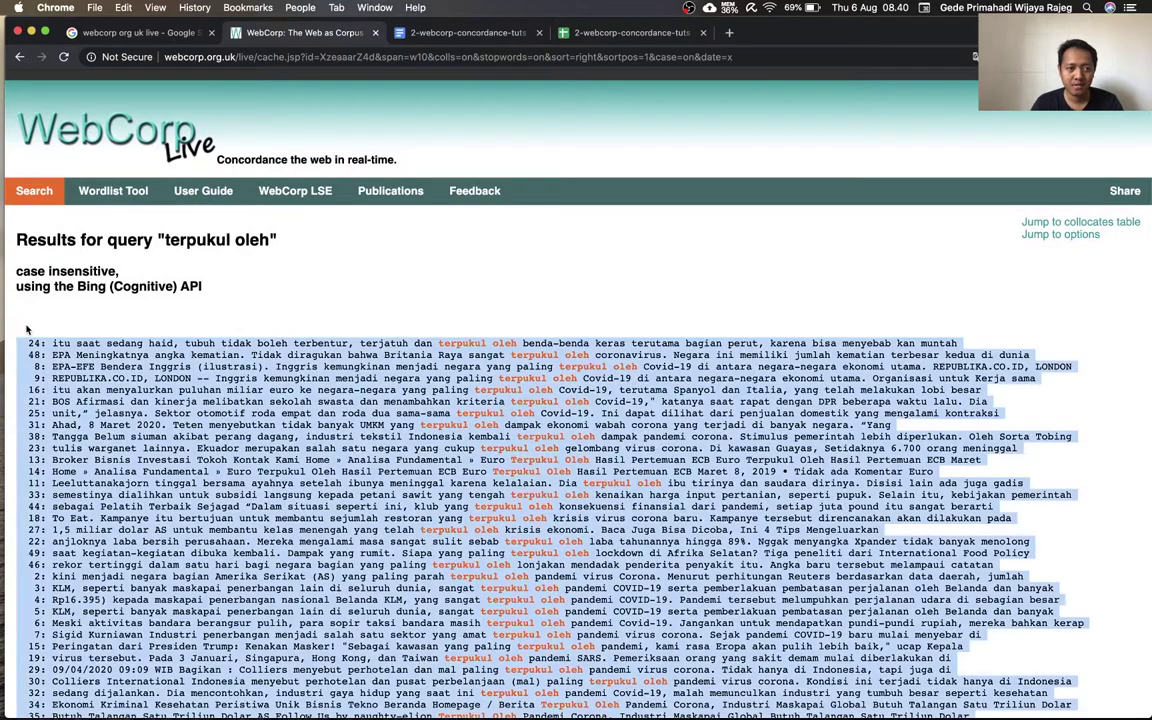
right_click(193, 356)
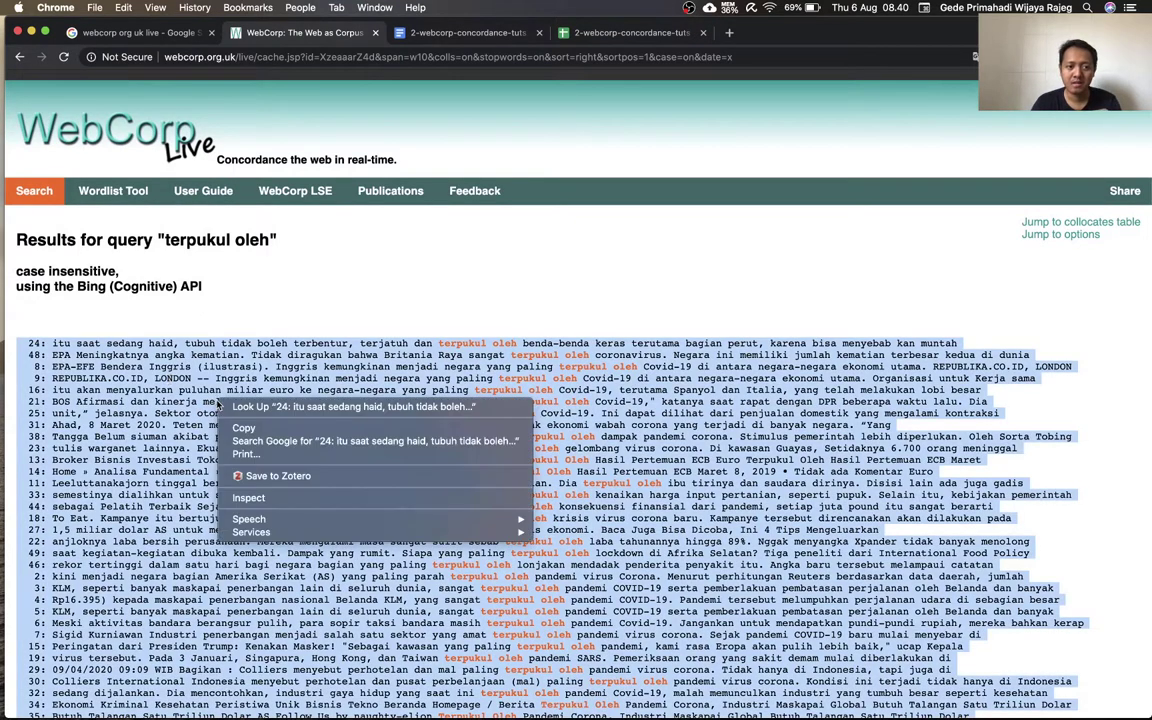
click(241, 418)
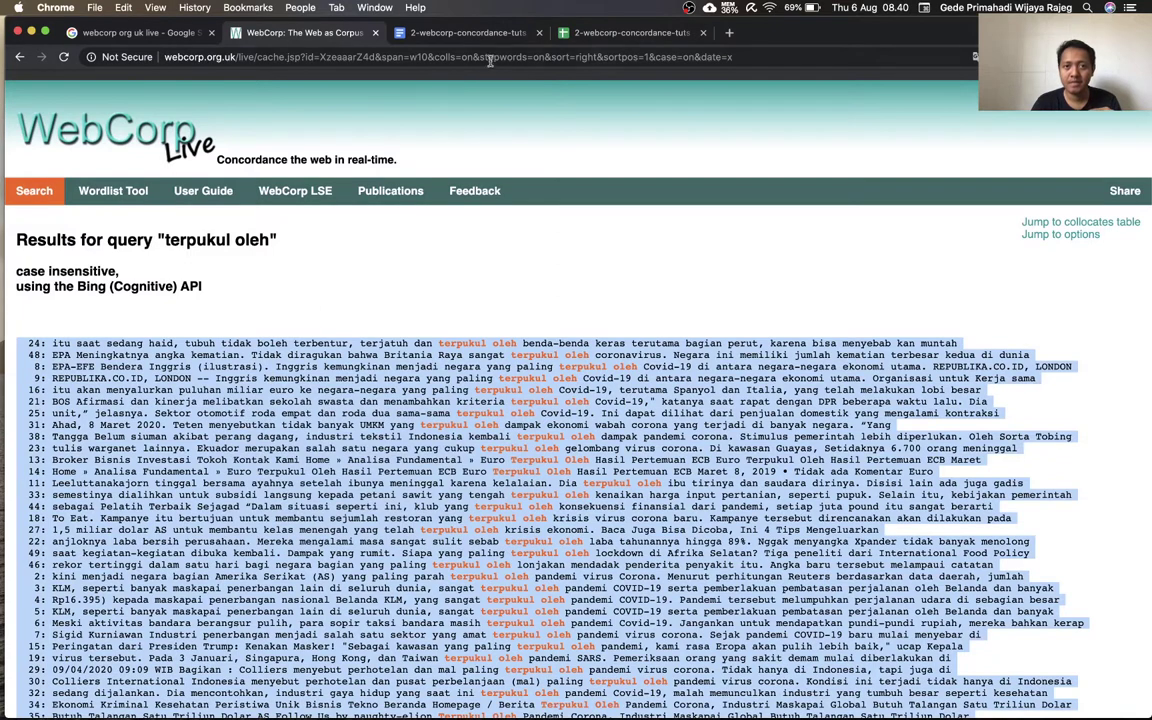
click(600, 35)
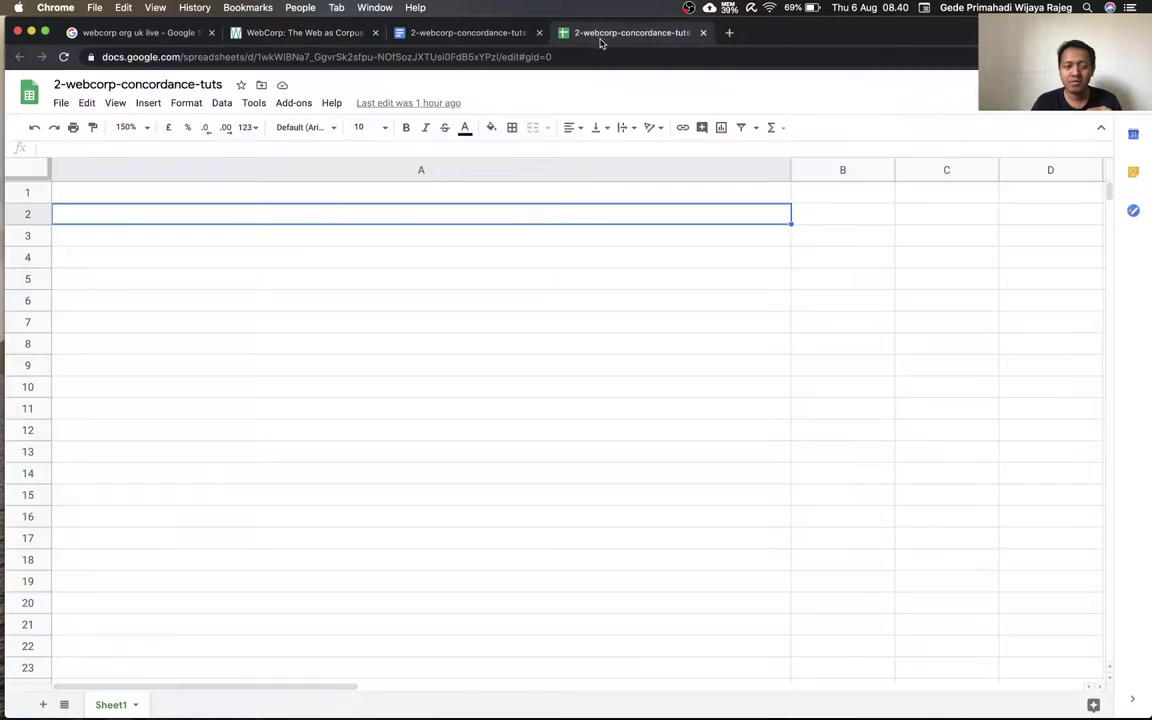
Step: Paste the concordance lines into cell A2, then undo that paste
click(281, 199)
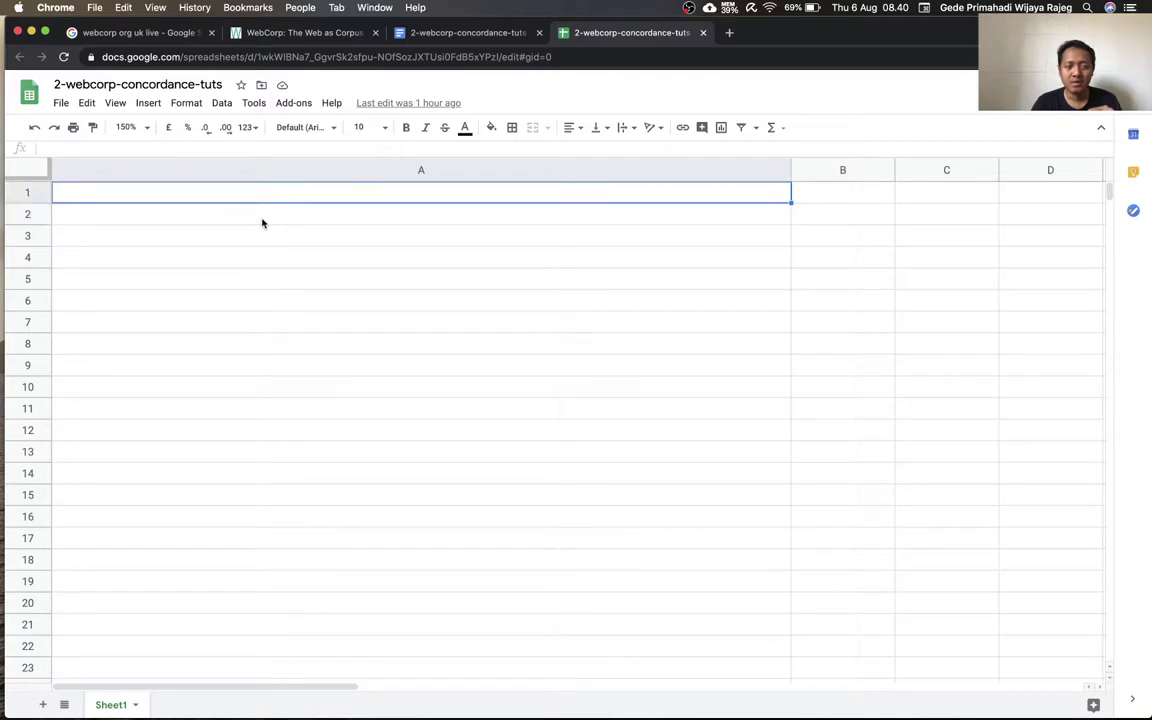
click(264, 222)
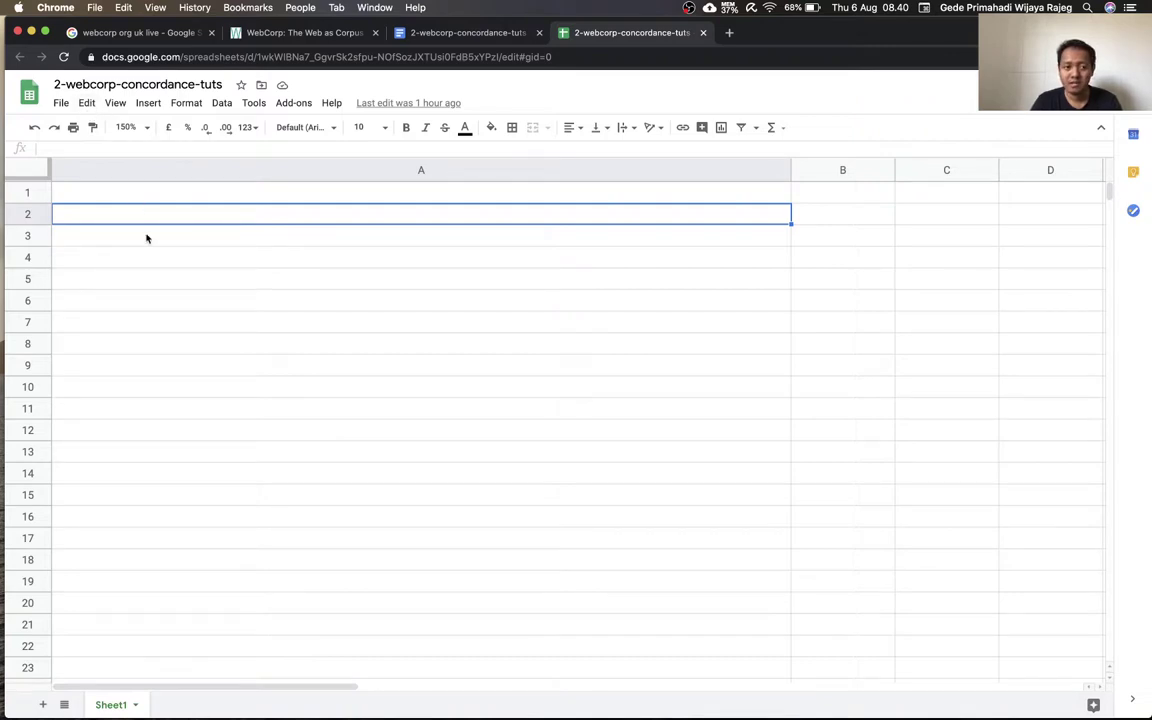
key(super+v)
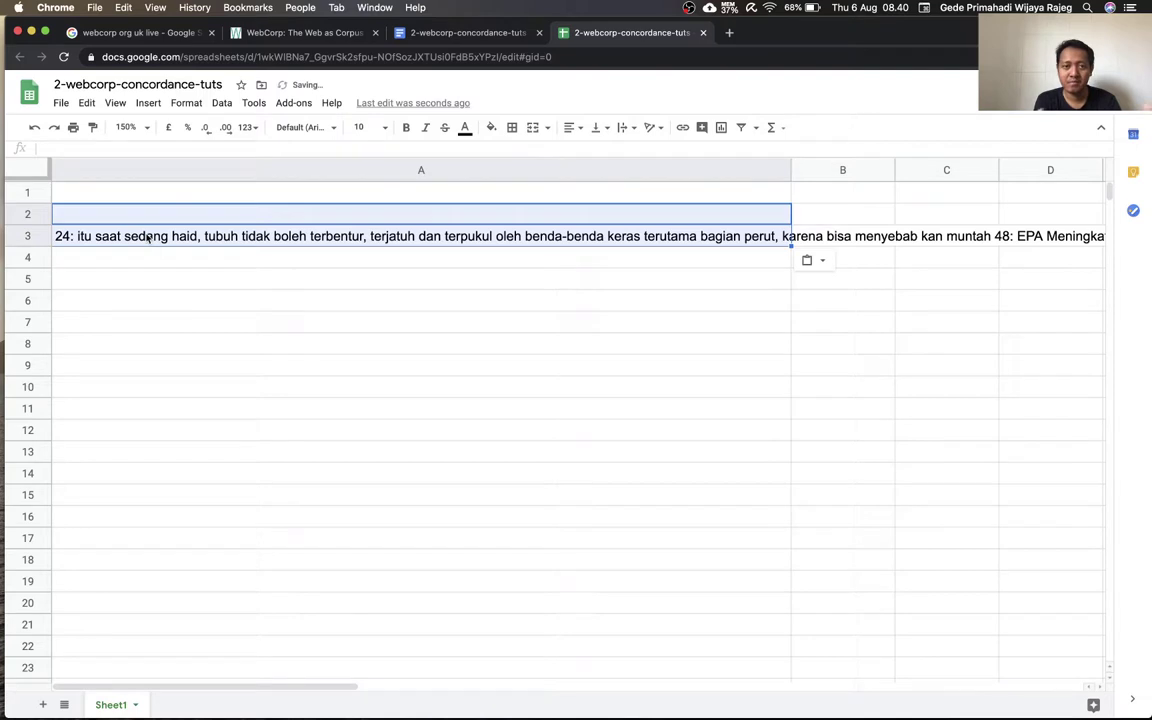
click(89, 103)
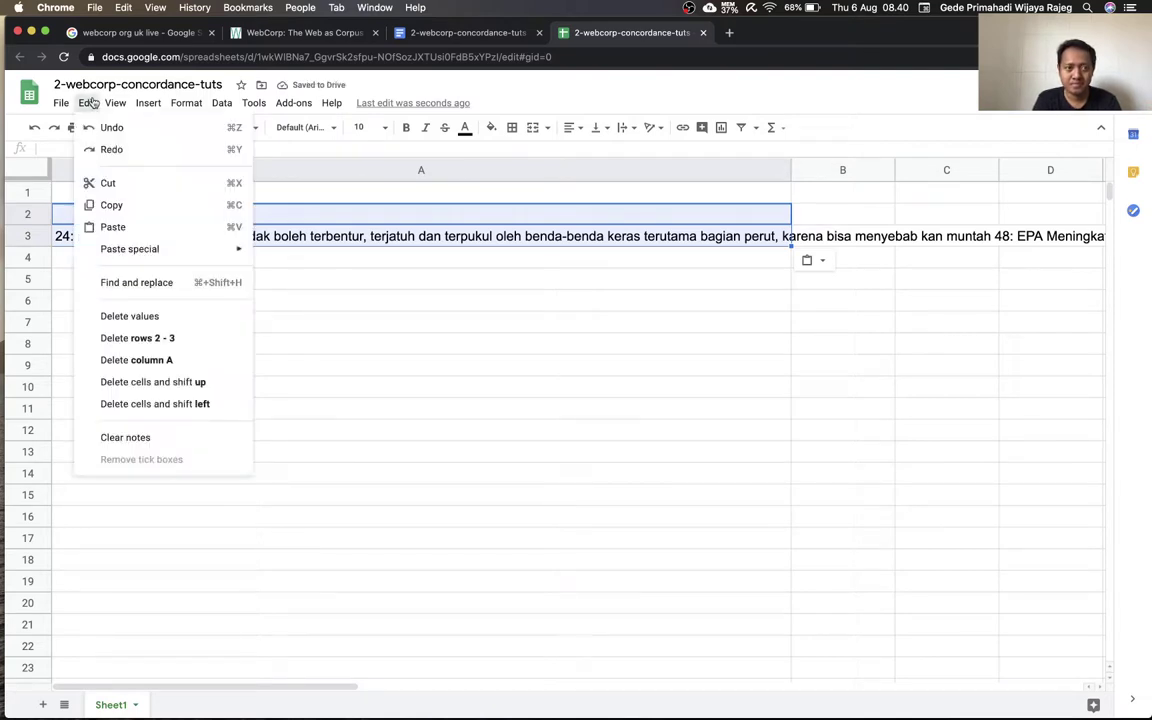
click(104, 129)
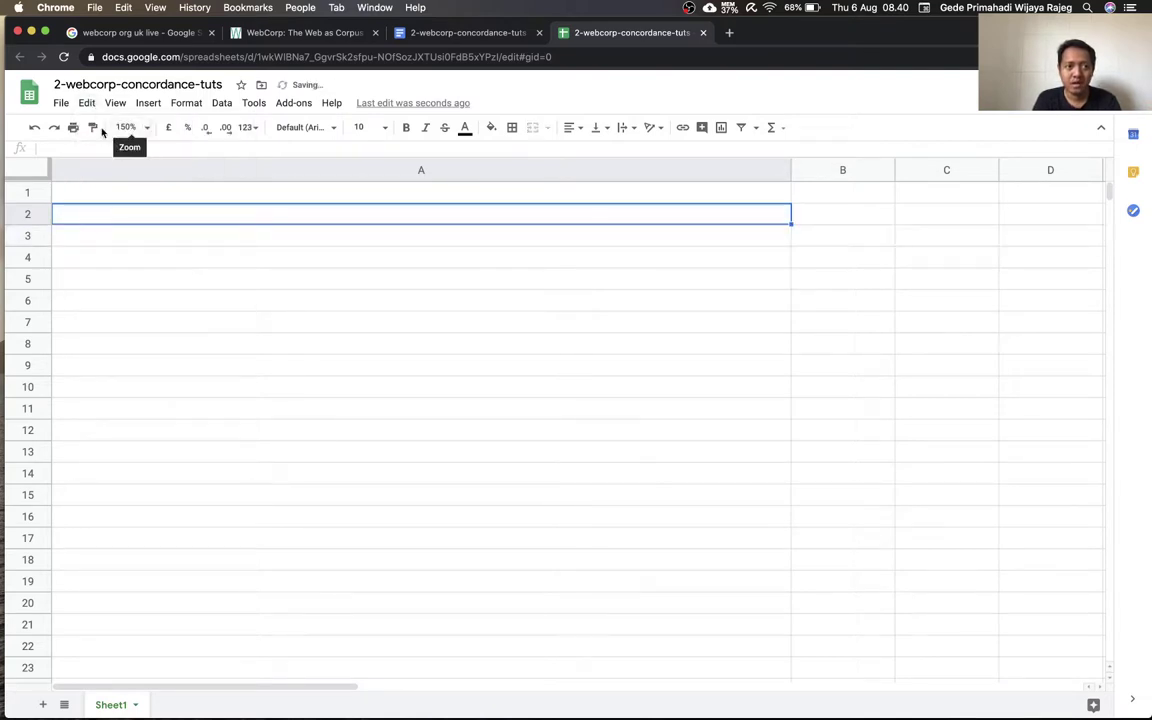
Step: Paste the lines into column A as values only via Edit > Paste special
click(87, 103)
mouse_move(134, 250)
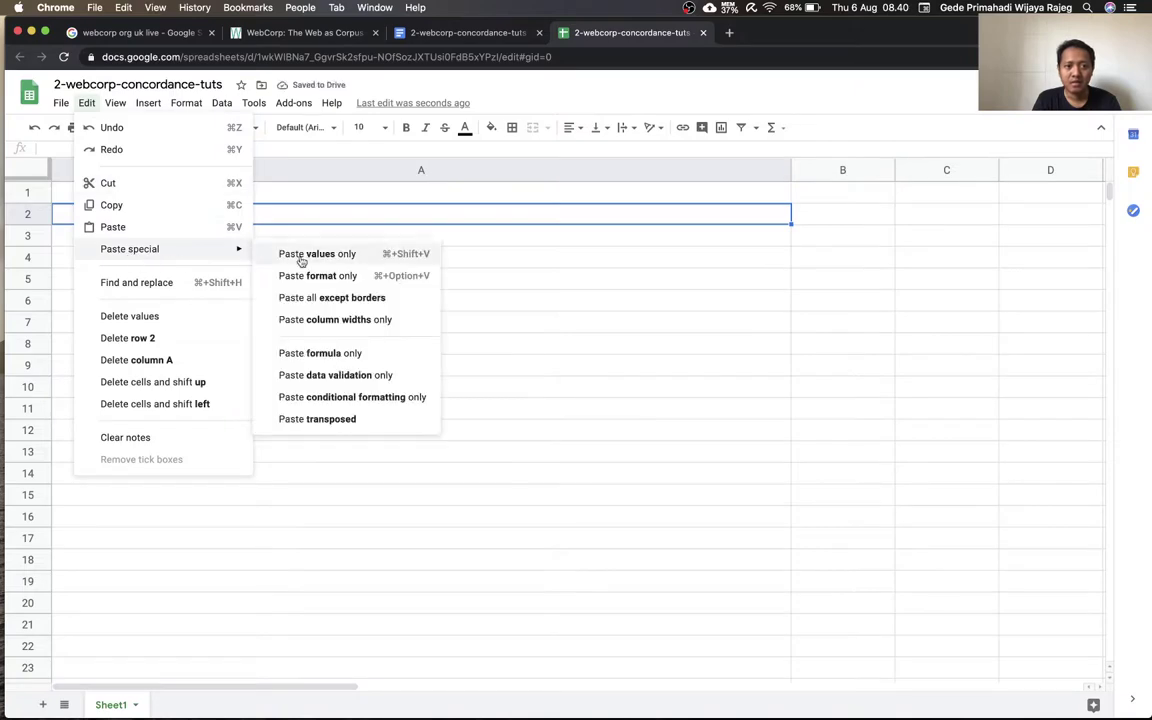
click(301, 258)
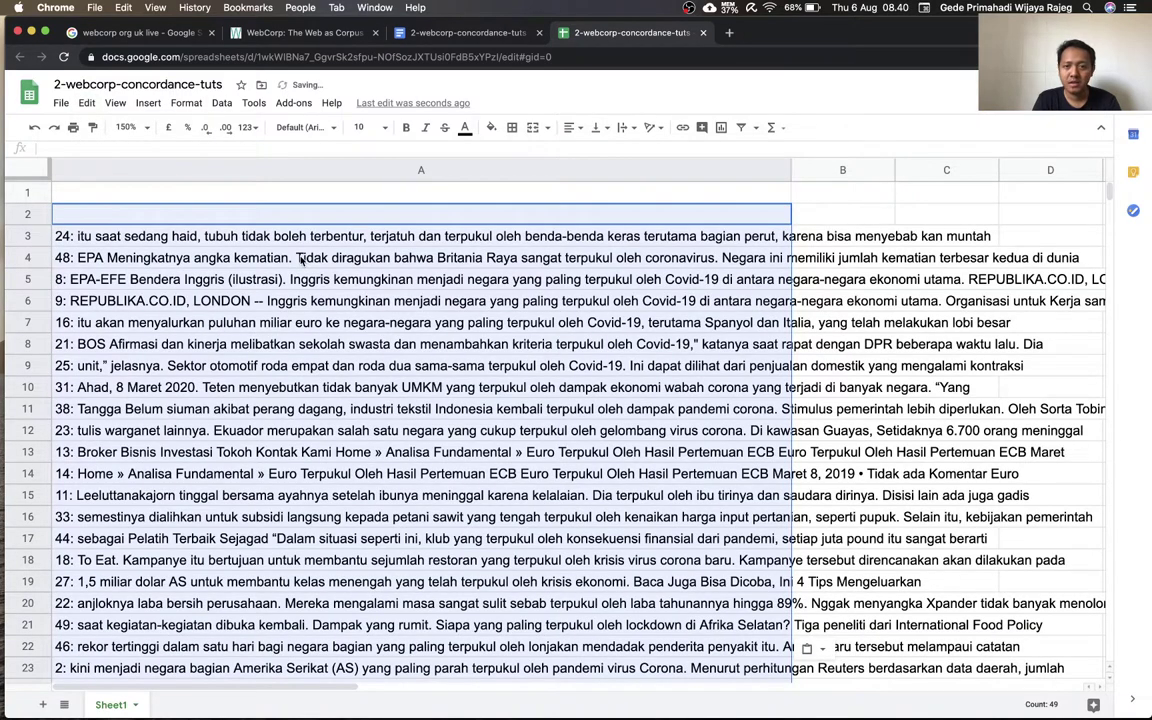
click(34, 127)
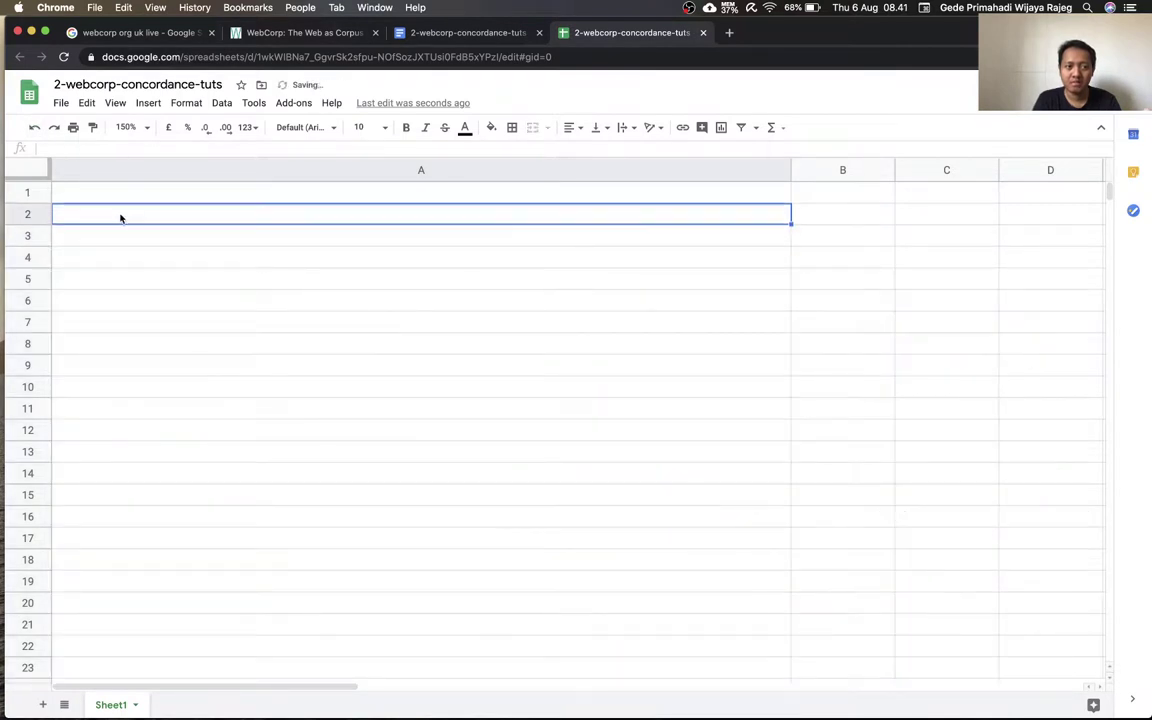
click(88, 103)
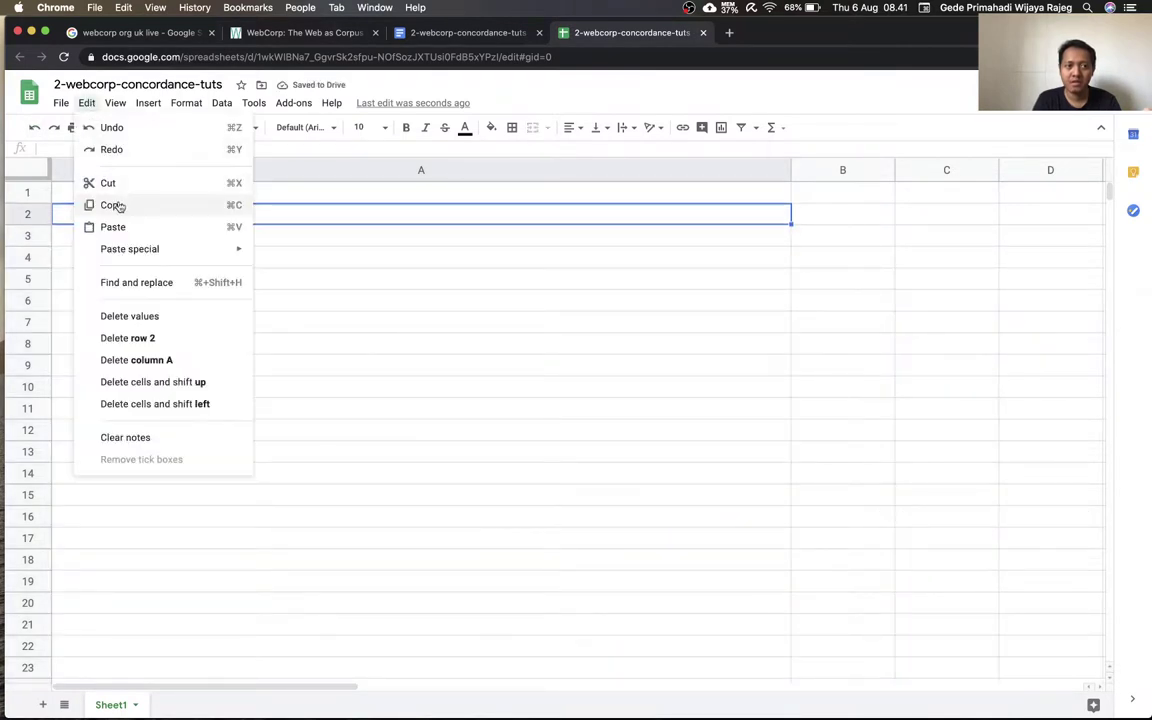
mouse_move(133, 252)
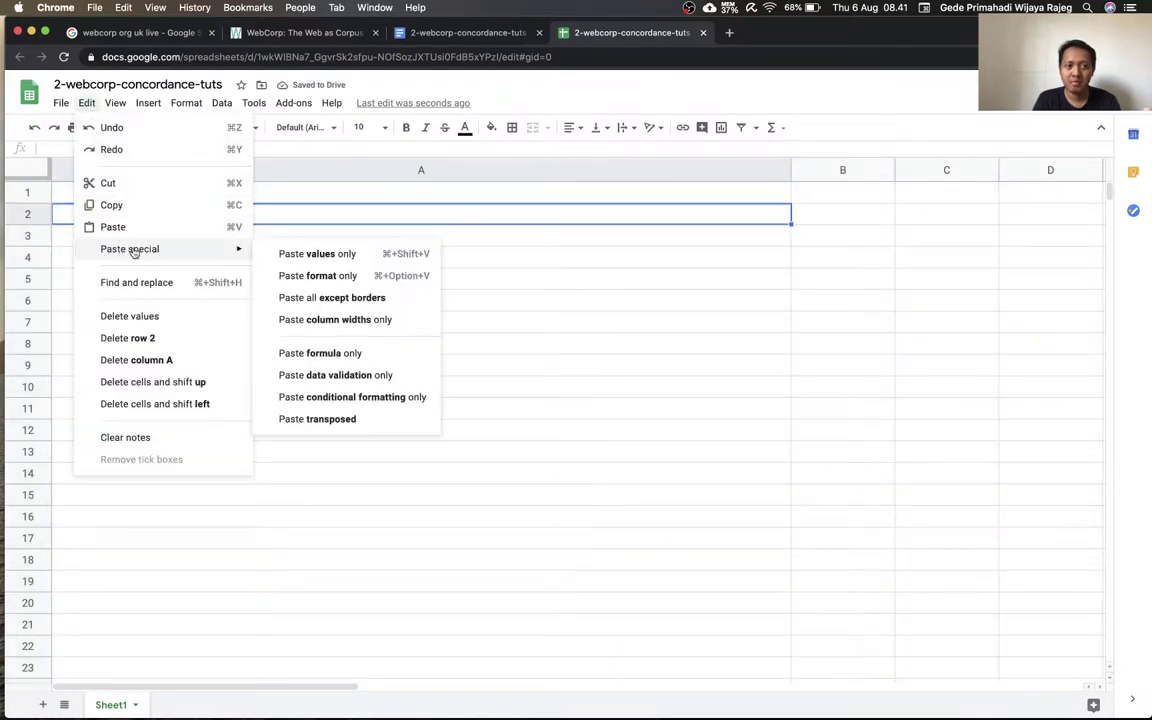
click(308, 256)
Step: Review the pasted lines and bring up the row options for the empty row 2
scroll(309, 258, down, 3)
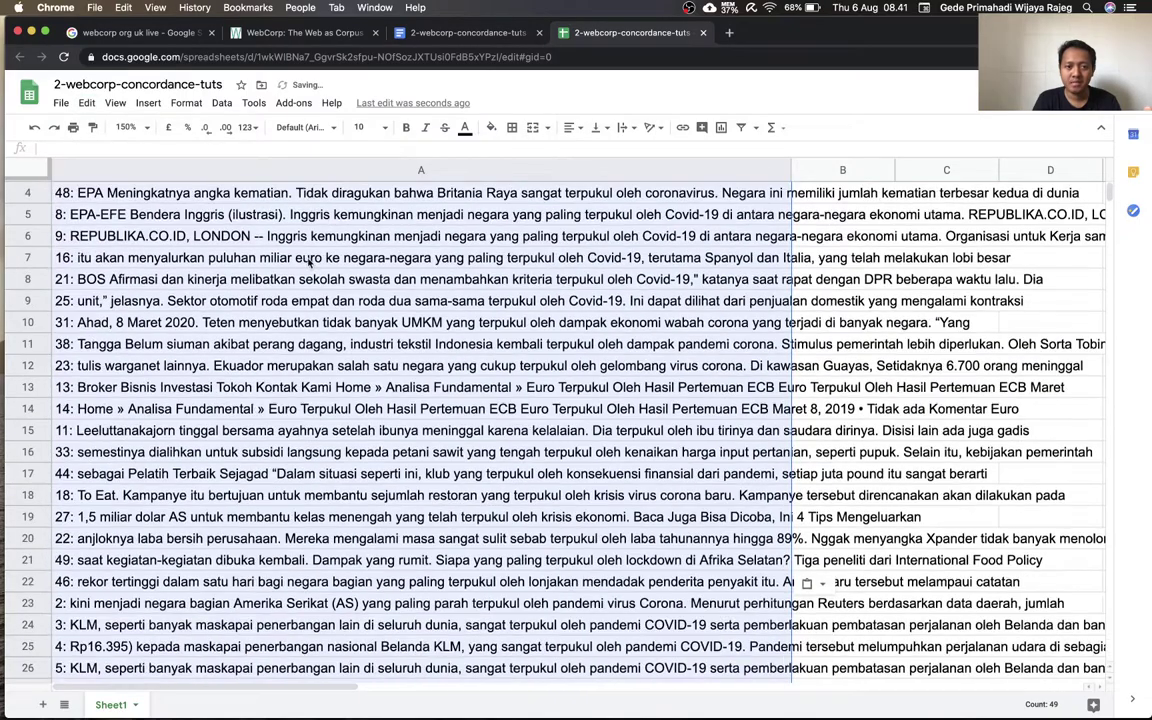
scroll(309, 258, down, 2)
scroll(309, 258, down, 2)
scroll(309, 258, down, 2)
scroll(309, 258, down, 3)
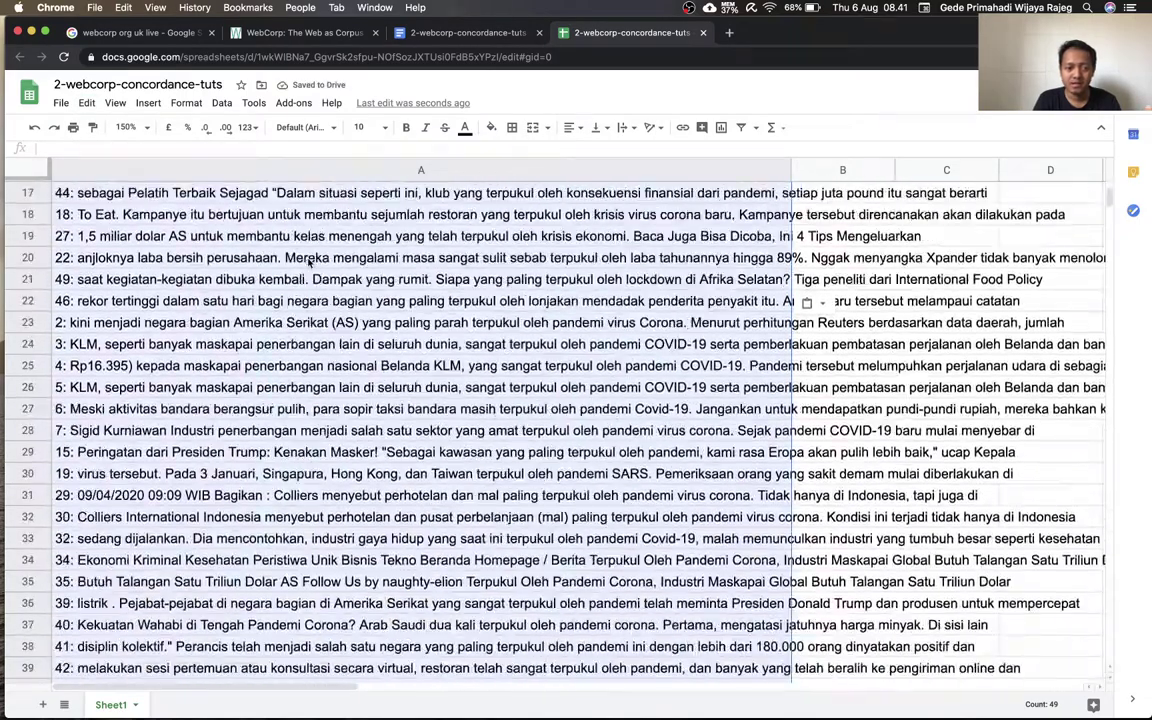
scroll(200, 240, up, 5)
scroll(100, 230, up, 5)
click(27, 216)
click(26, 214)
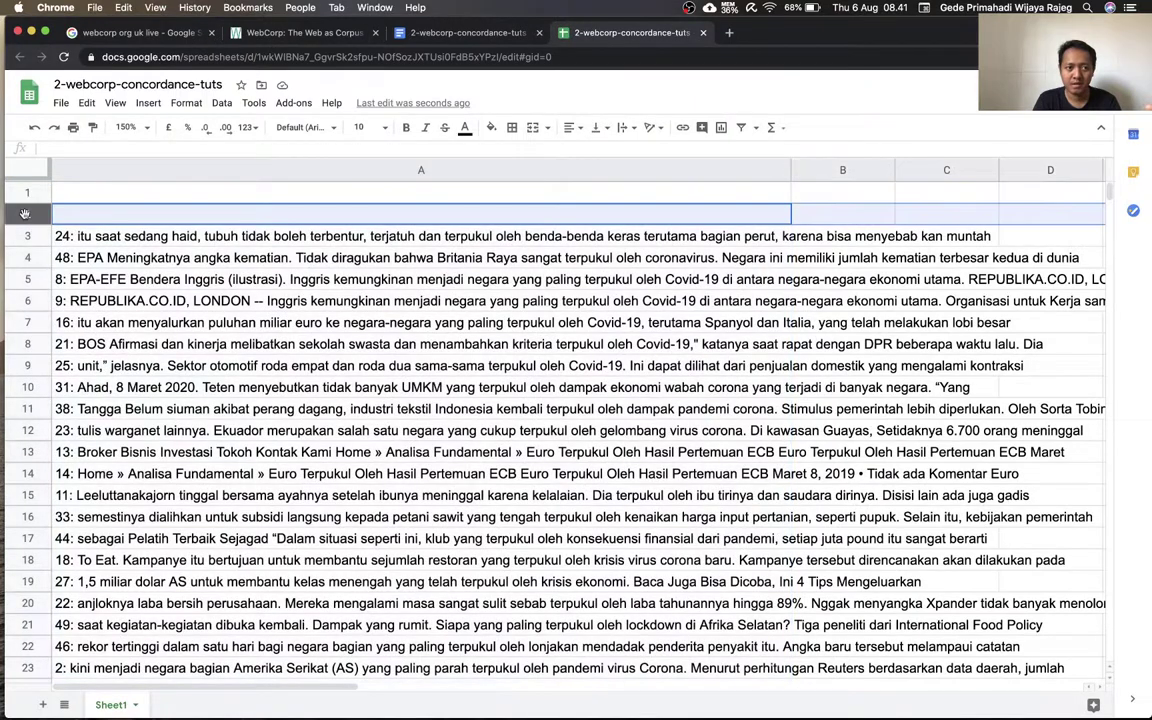
right_click(25, 214)
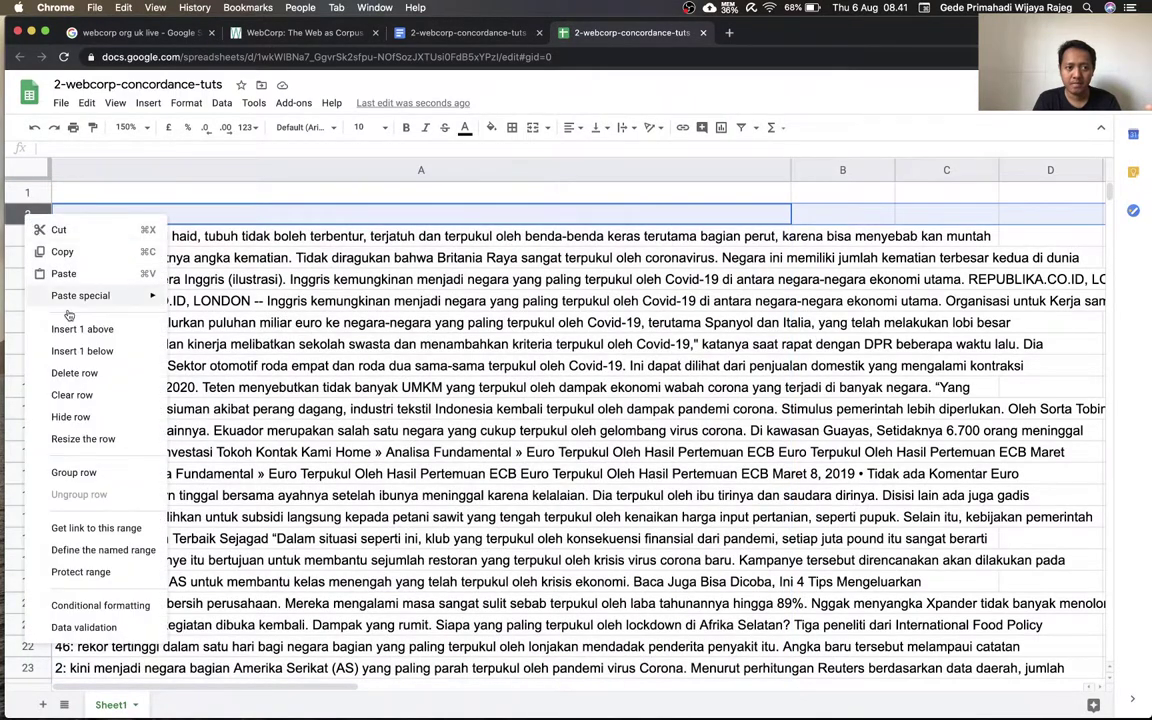
Step: Delete the empty rows 2 and 1 so the lines start at row 1
click(83, 371)
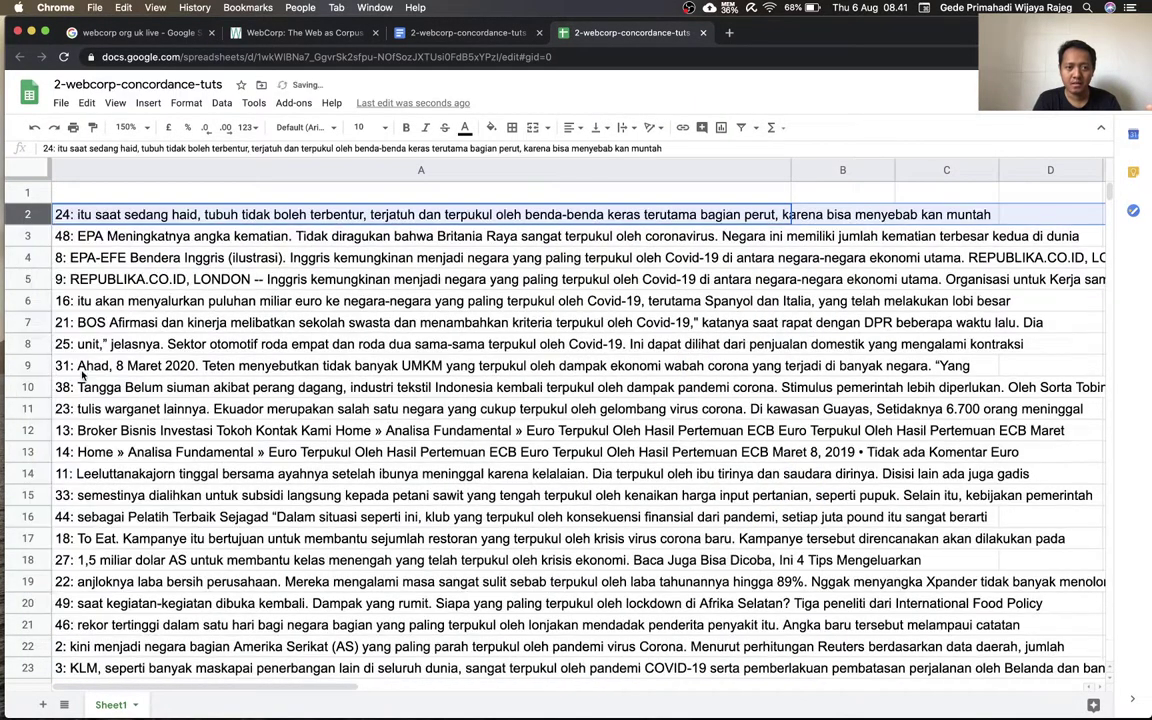
click(28, 191)
right_click(28, 191)
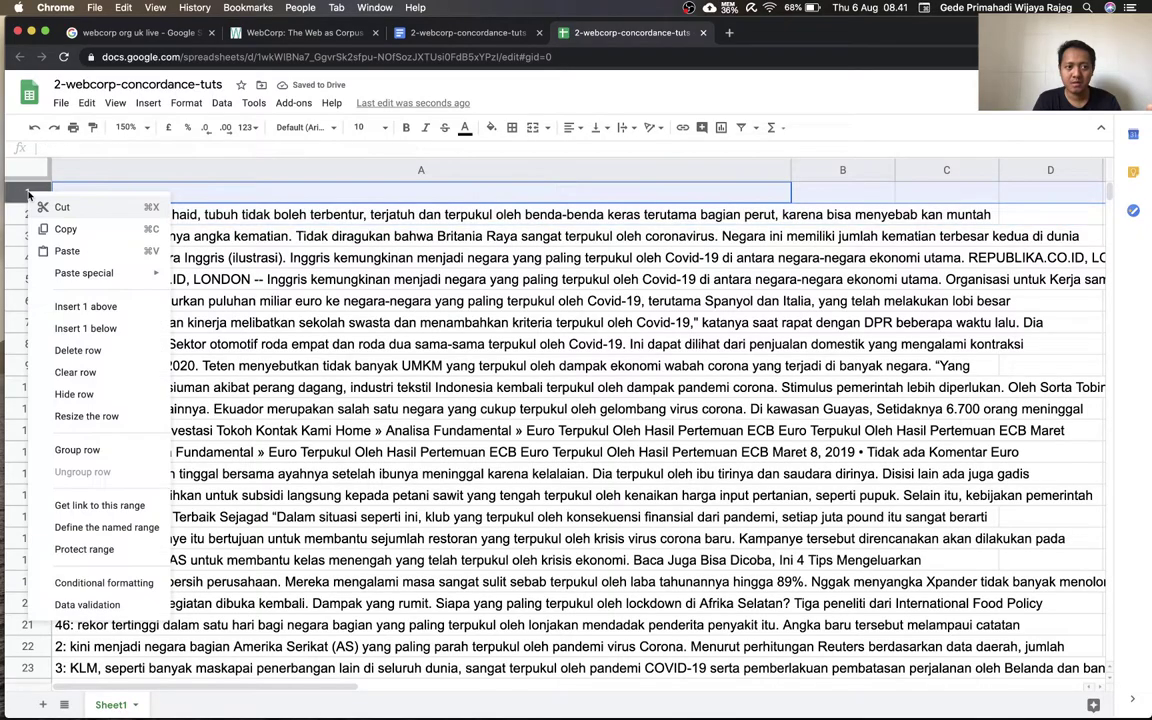
click(66, 349)
Step: Confirm the last concordance line now sits in cell A49
scroll(64, 344, down, 1)
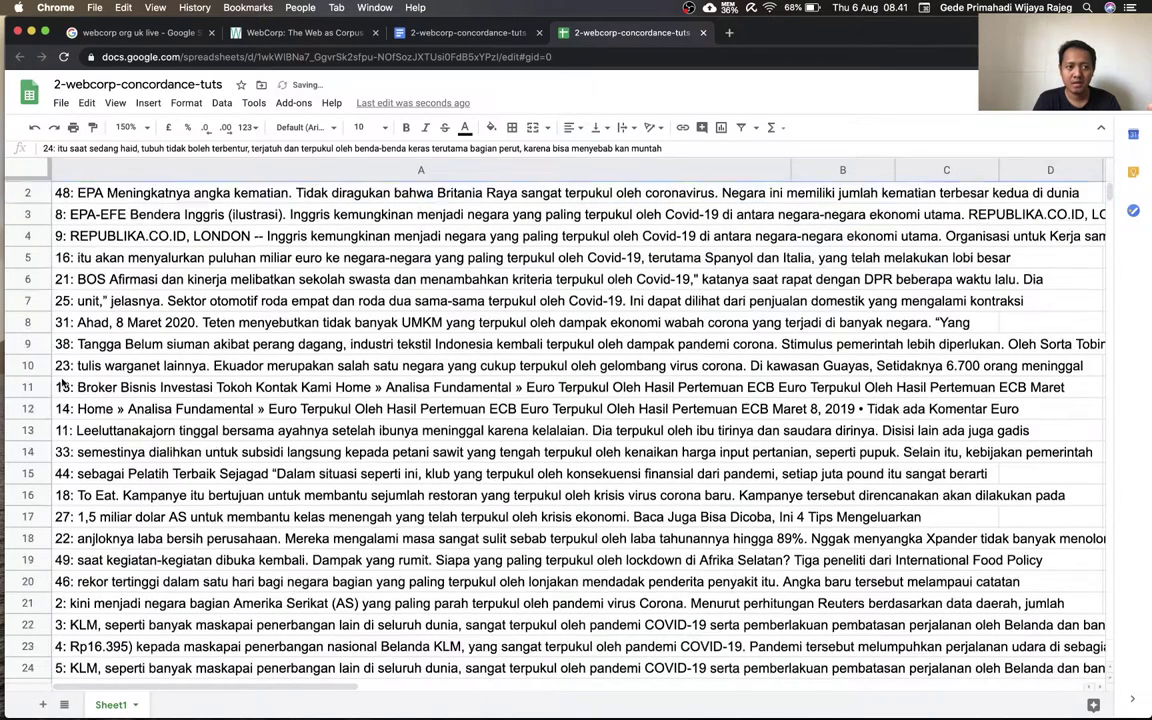
scroll(64, 350, down, 2)
scroll(63, 365, down, 2)
scroll(62, 383, down, 2)
scroll(62, 383, down, 2)
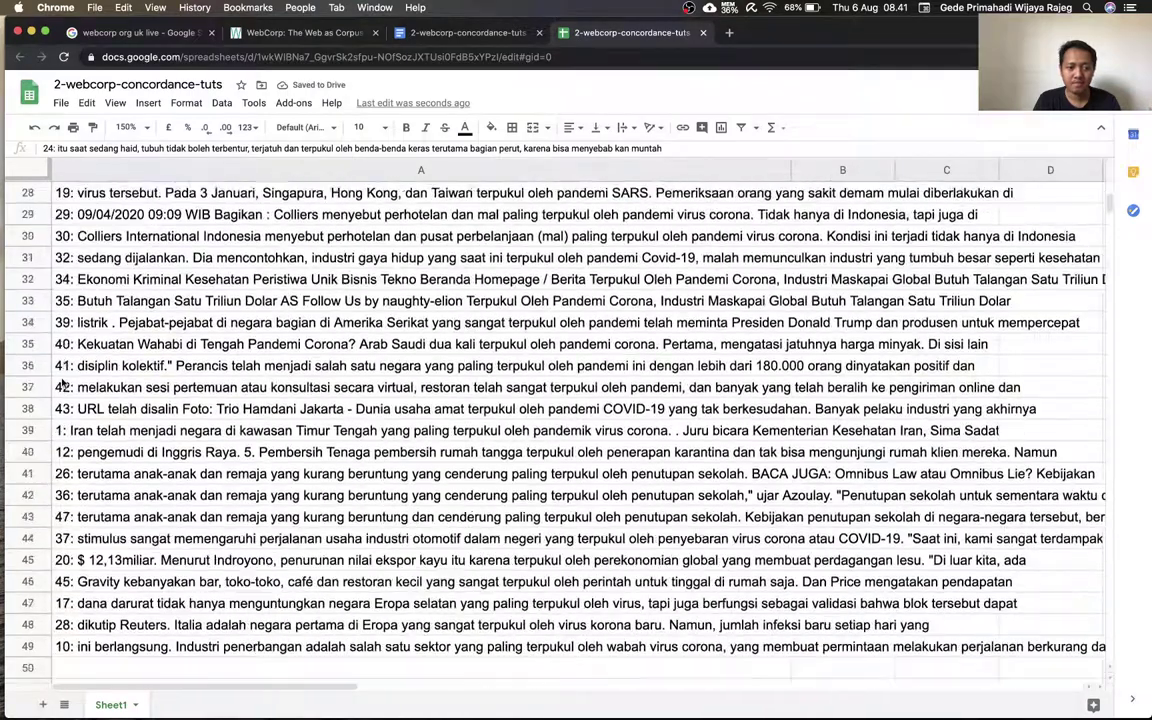
scroll(60, 420, down, 1)
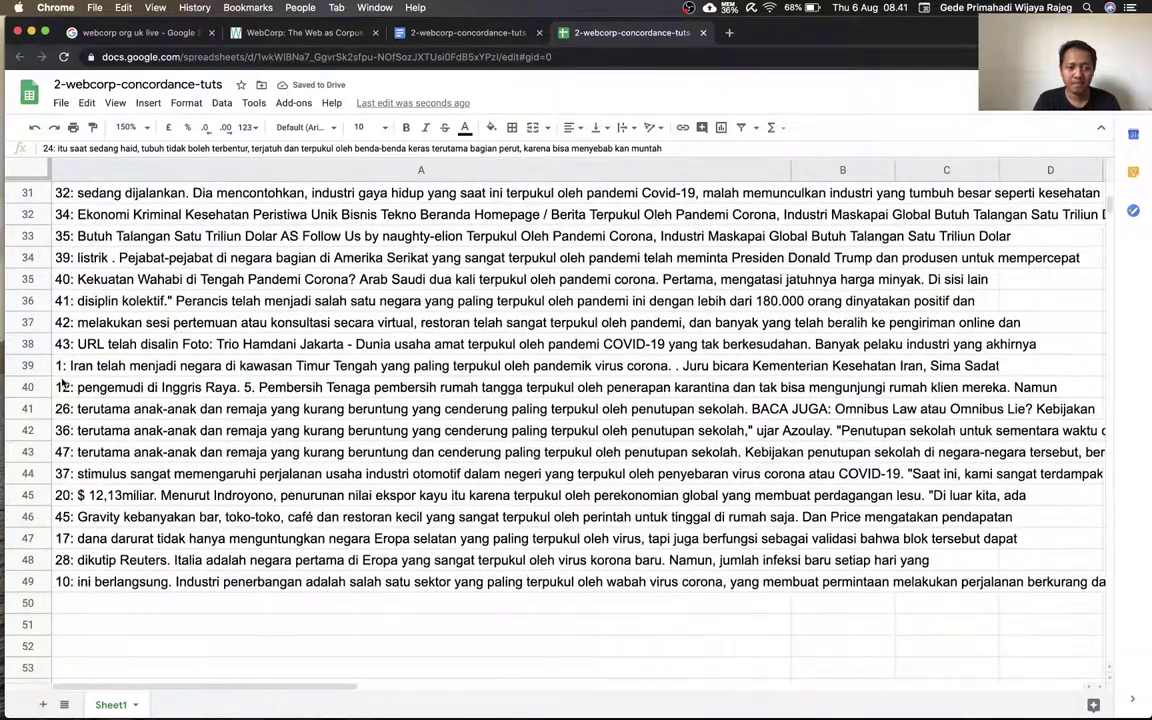
click(50, 585)
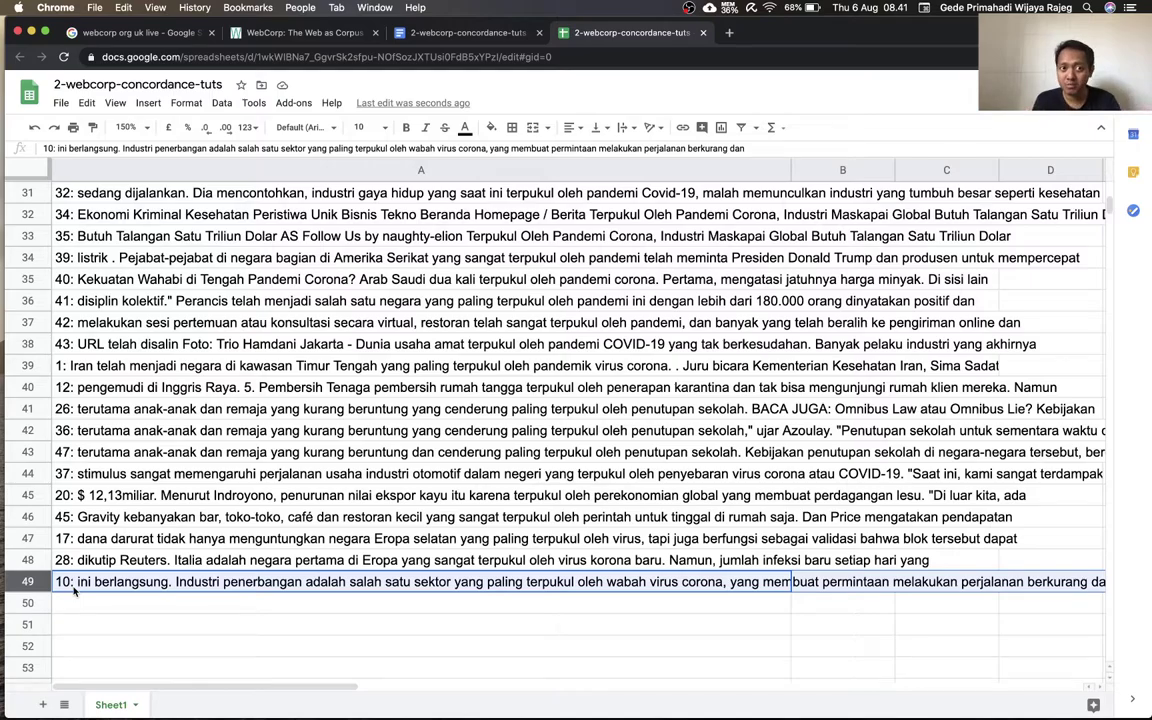
Step: Glance at the WebCorp results, then return to the top of the spreadsheet
click(296, 34)
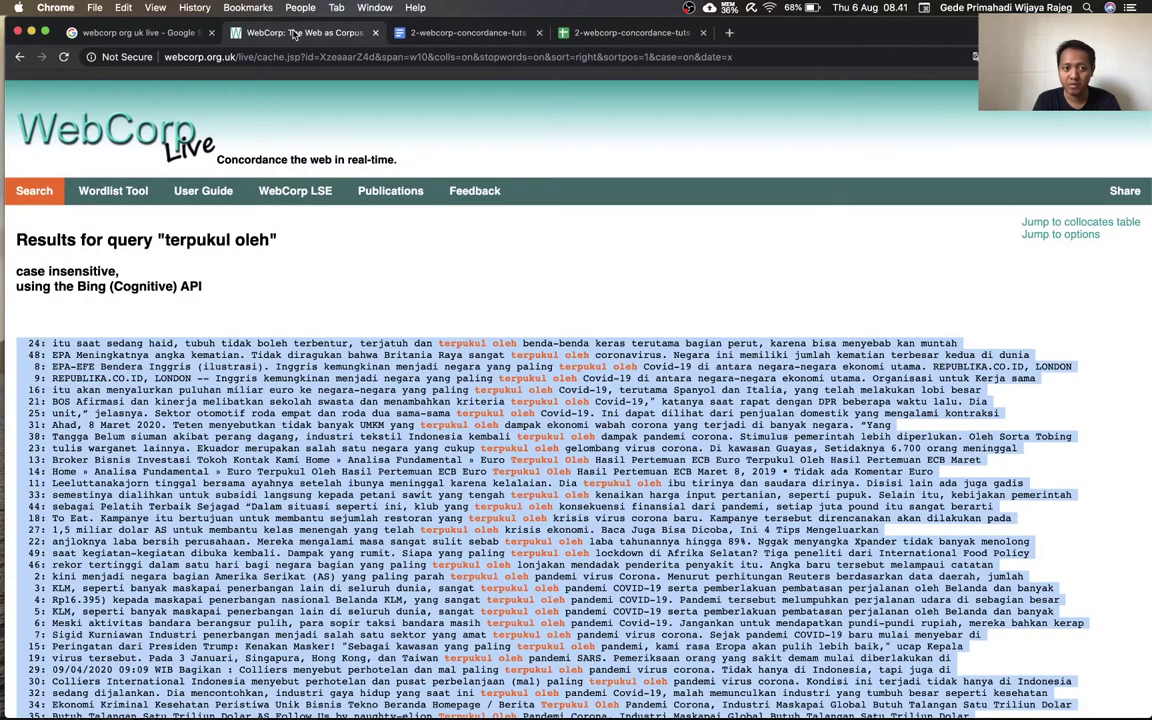
scroll(576, 400, down, 4)
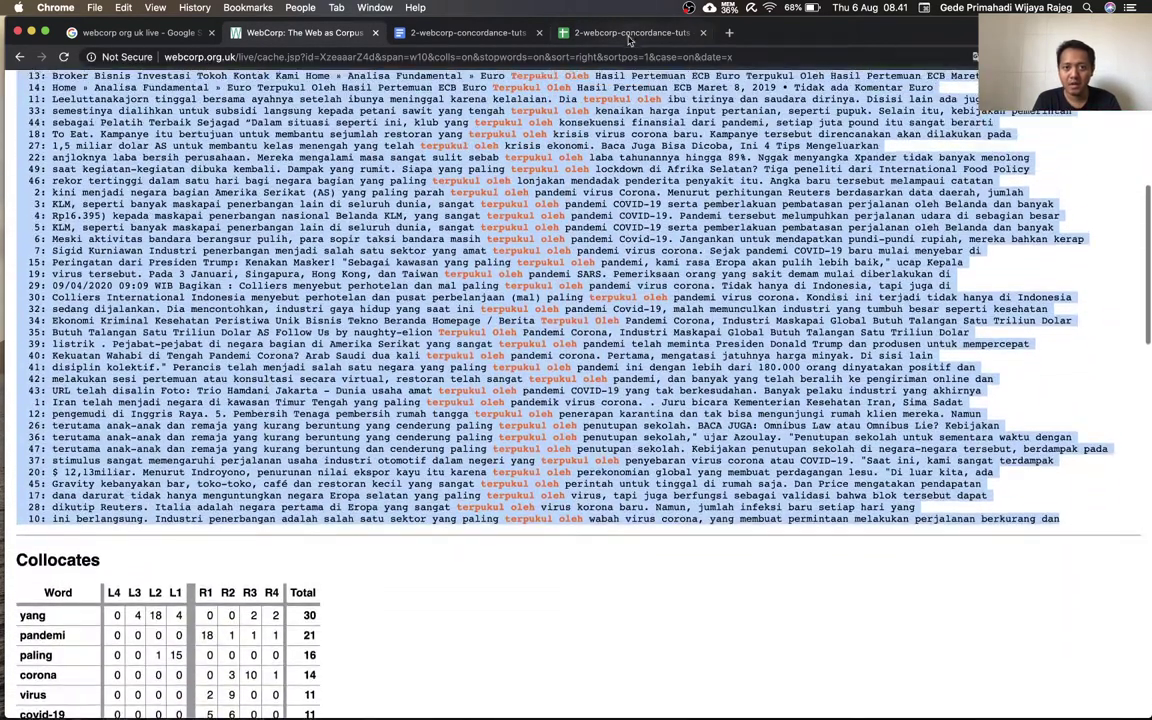
click(630, 34)
scroll(444, 311, up, 5)
scroll(444, 311, up, 5)
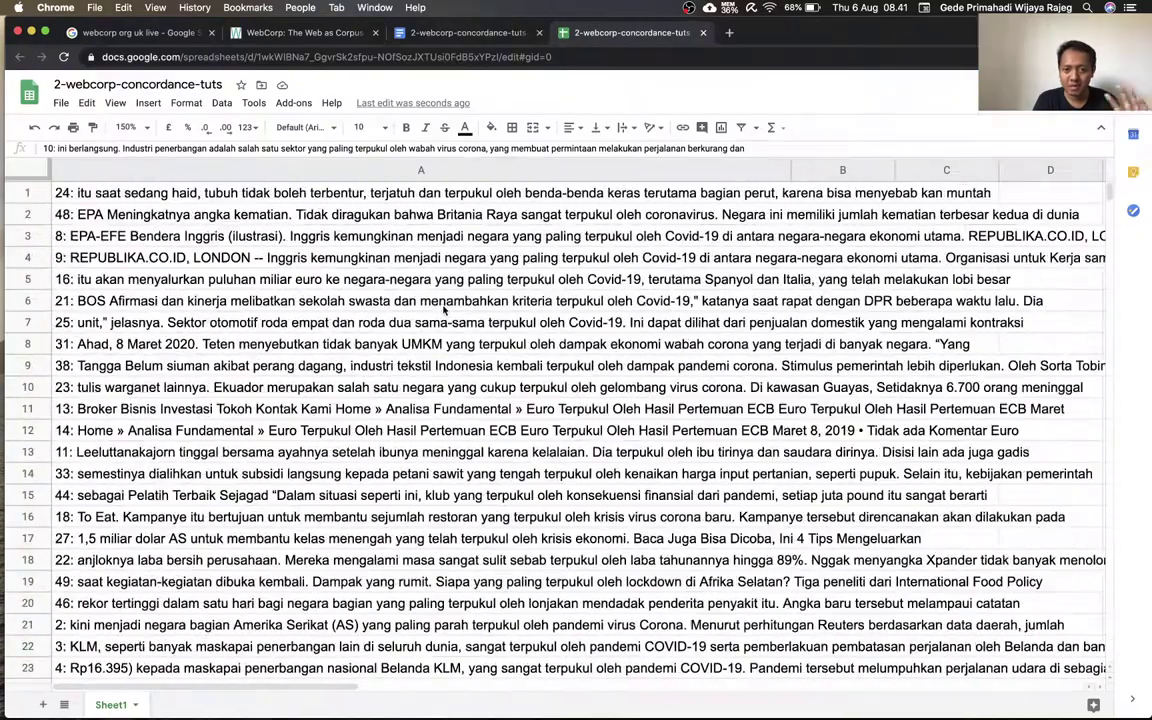
Step: Insert a blank row above the first concordance line with headers CONCORDANCE in A1 and CLAUSE_LEVEL in B1
click(20, 193)
right_click(28, 196)
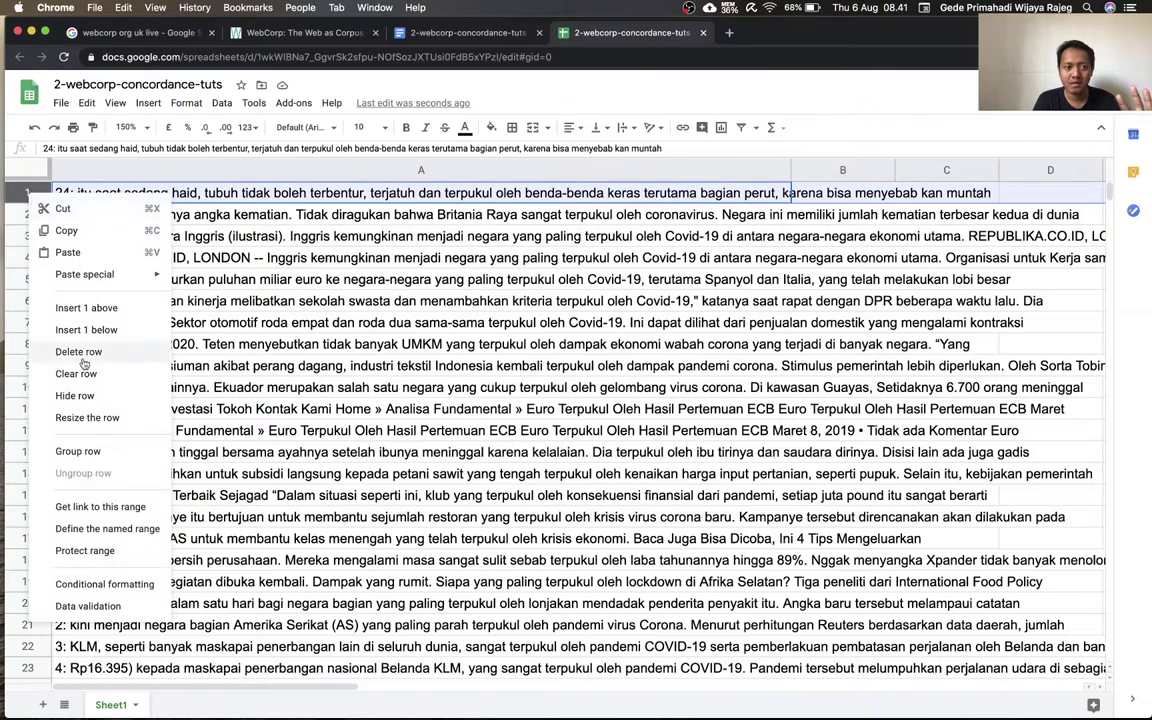
click(84, 302)
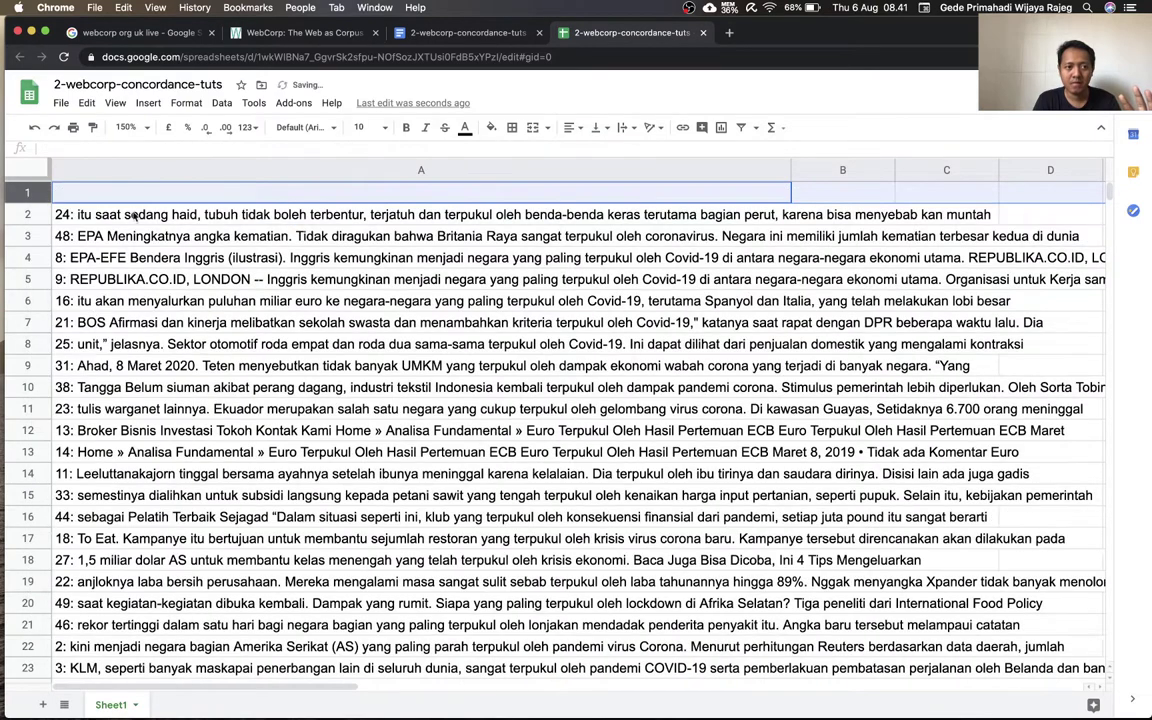
click(151, 189)
text(CO)
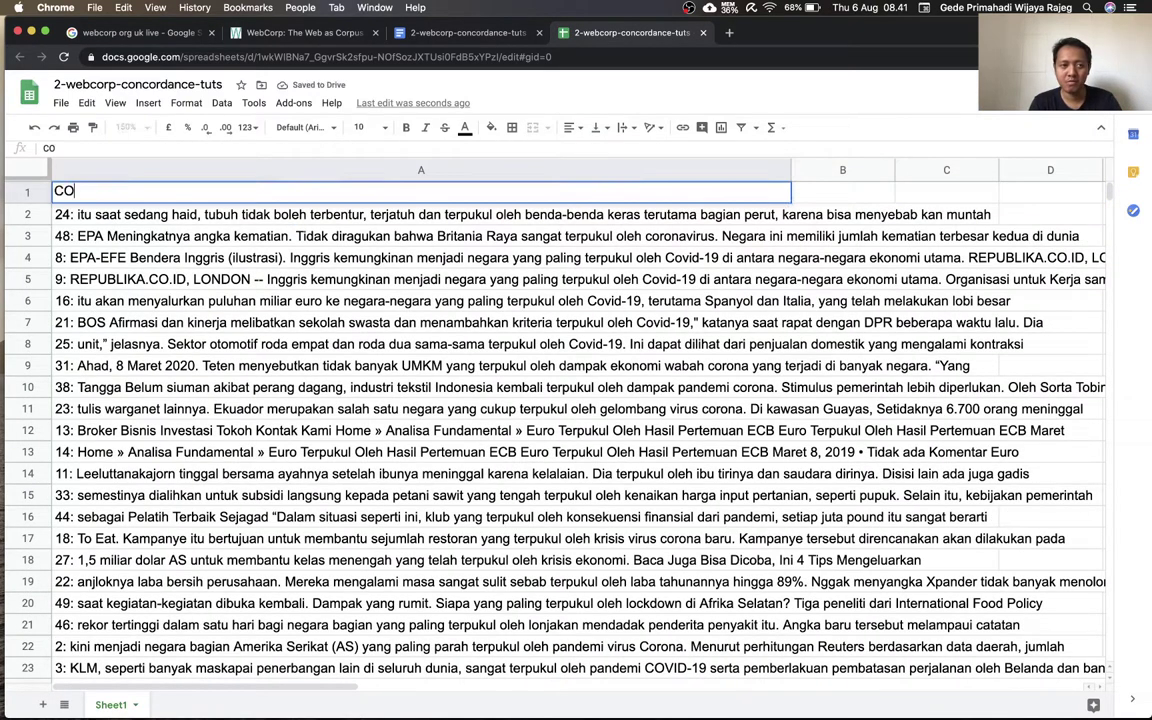
text(NCORDANCE)
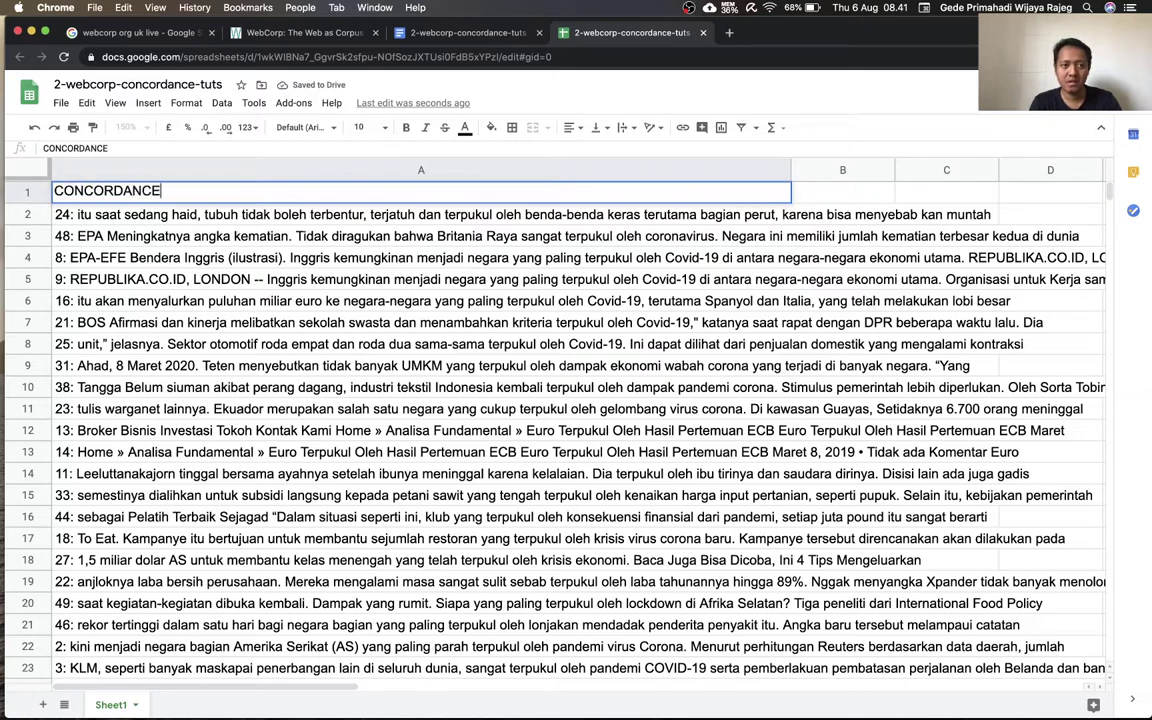
click(842, 192)
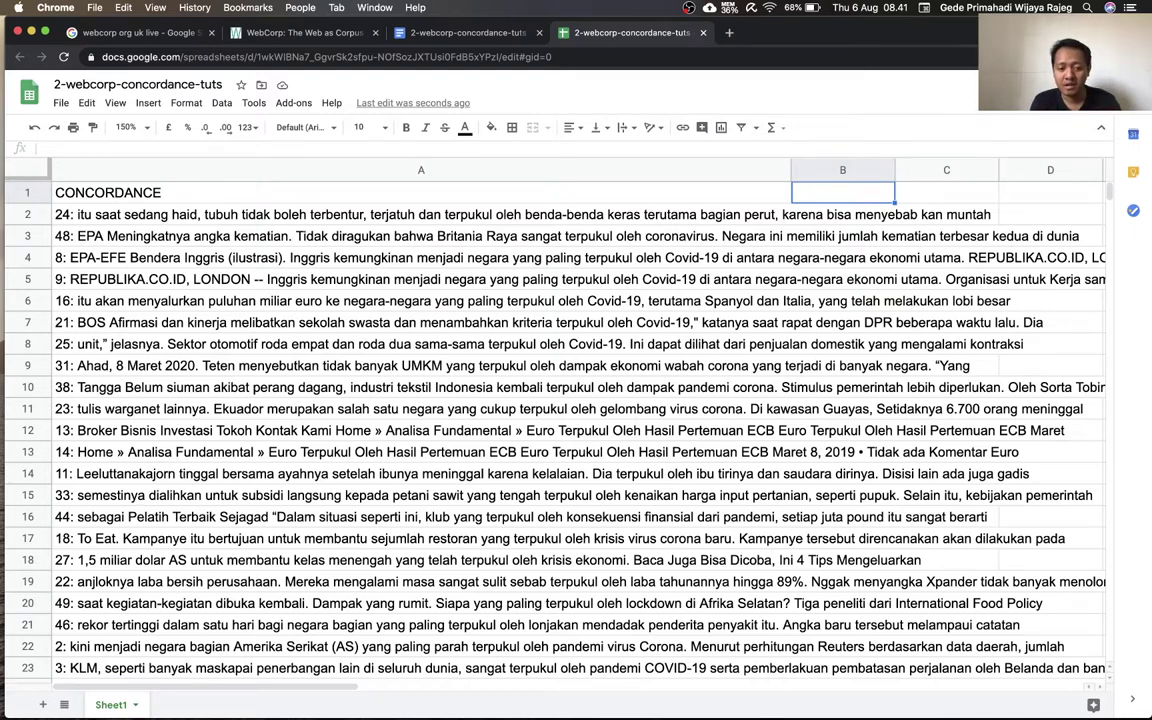
text(CLAUSE_LEVE)
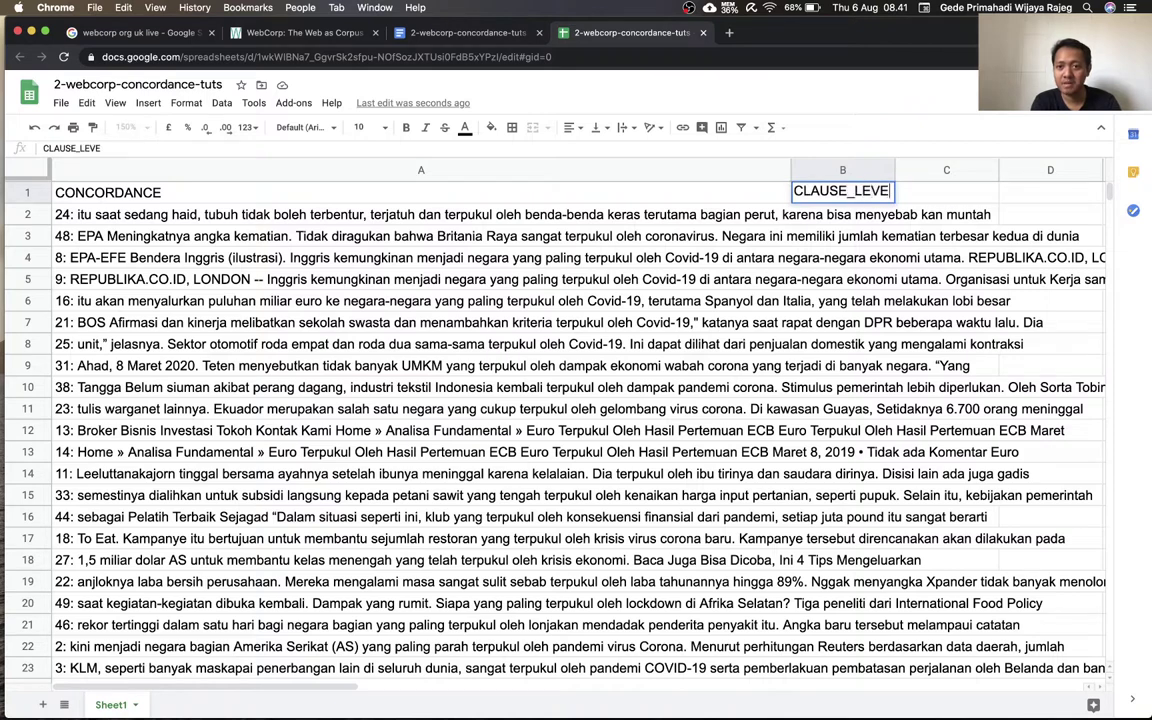
text(L)
key(Return)
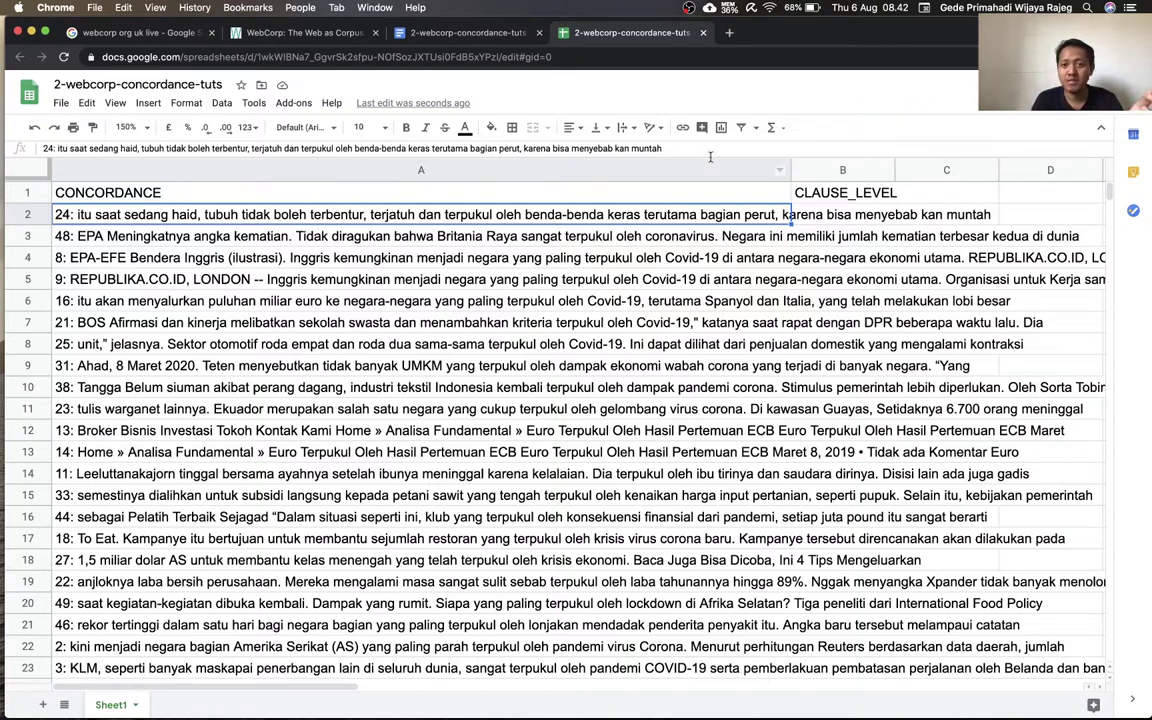
Step: Widen column A so the concordance lines fit
click(827, 172)
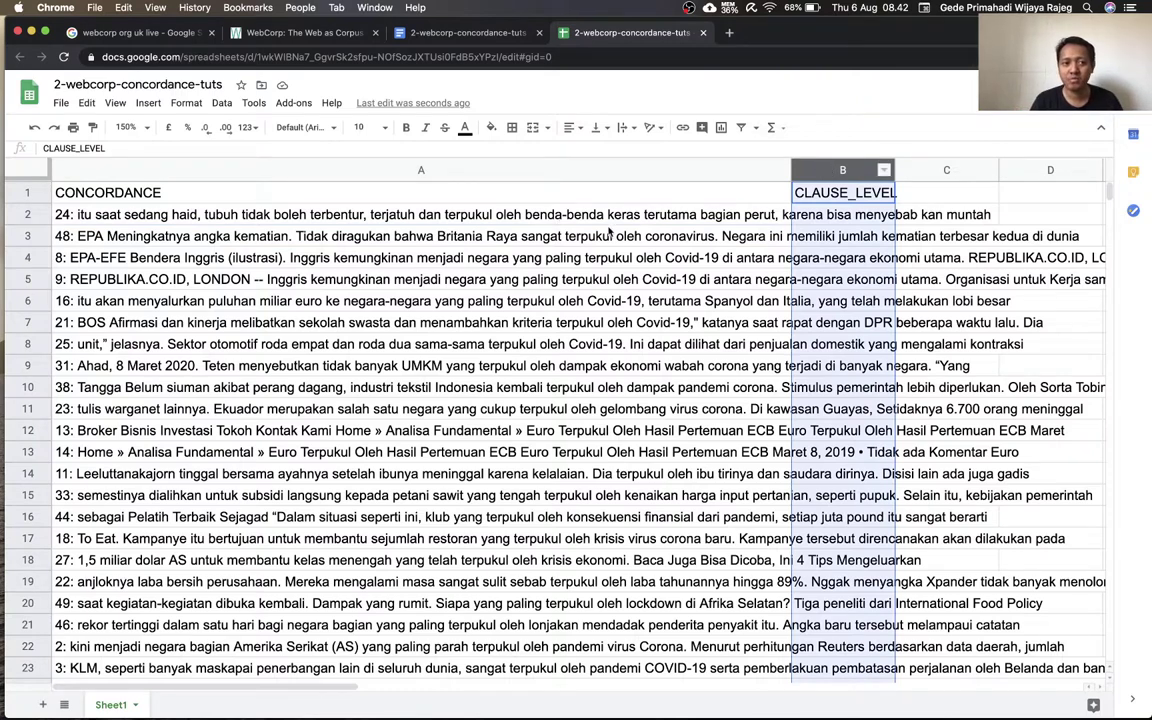
click(828, 216)
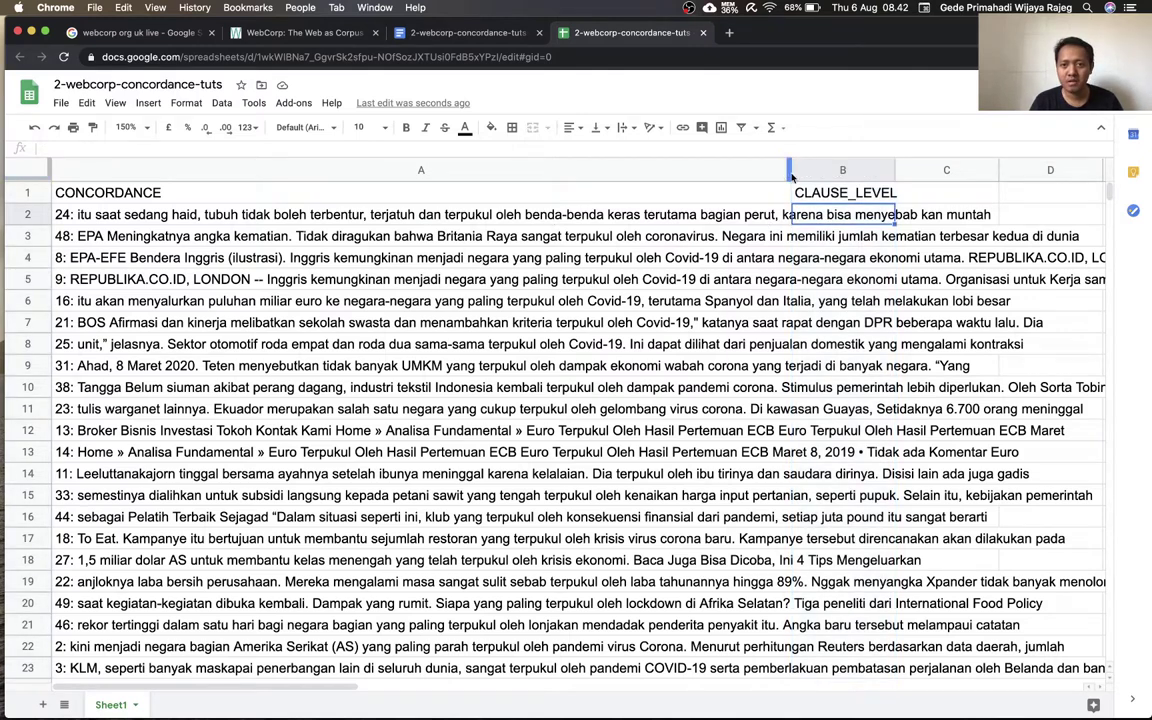
drag(791, 168, 1004, 170)
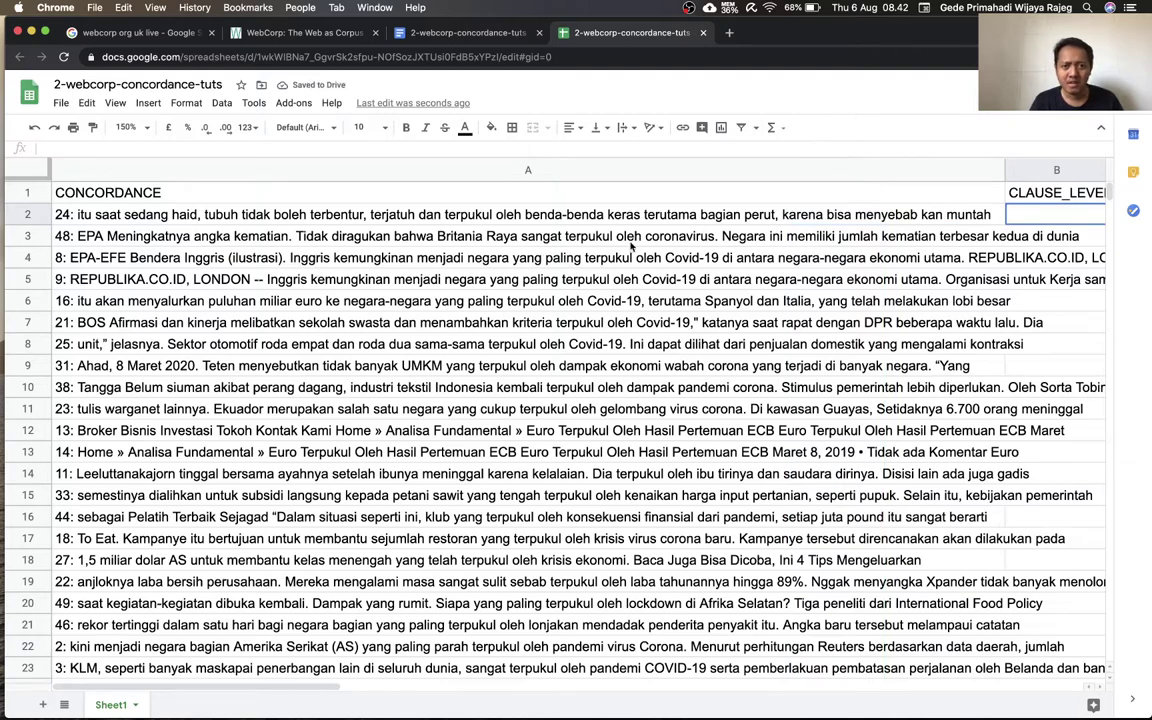
scroll(700, 257, right, 10)
scroll(700, 257, left, 10)
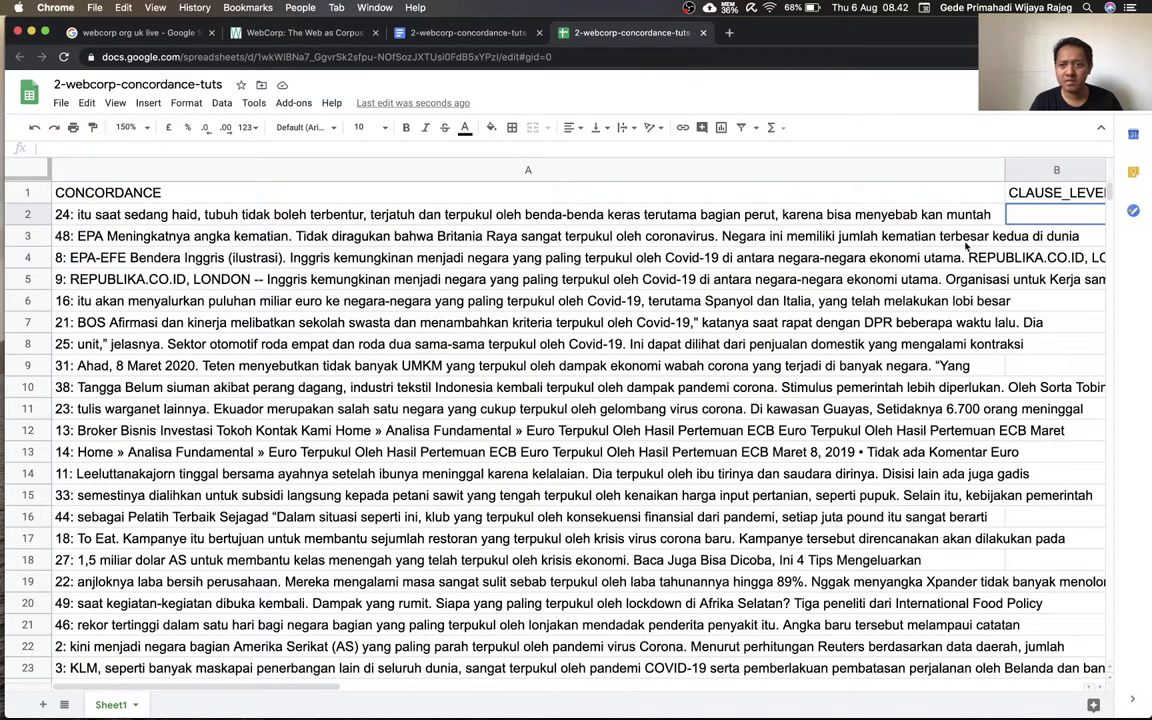
Step: Tag the concordance line in row 3 as main in cell B3
click(1027, 242)
text(main)
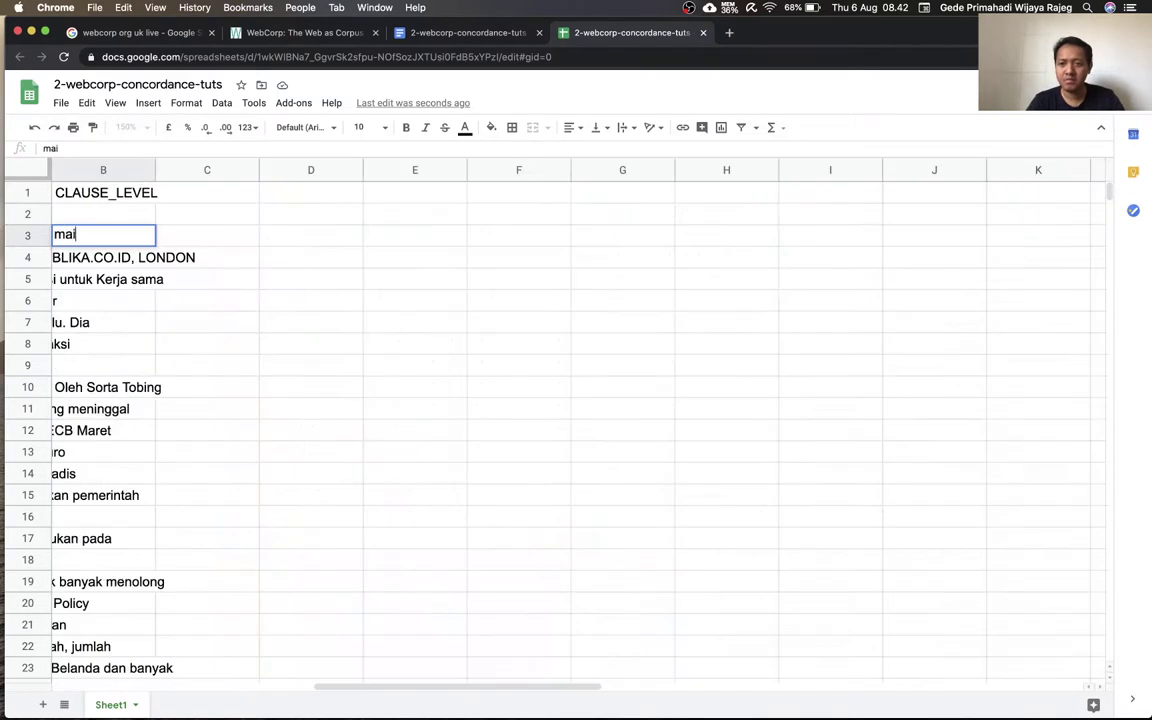
key(Return)
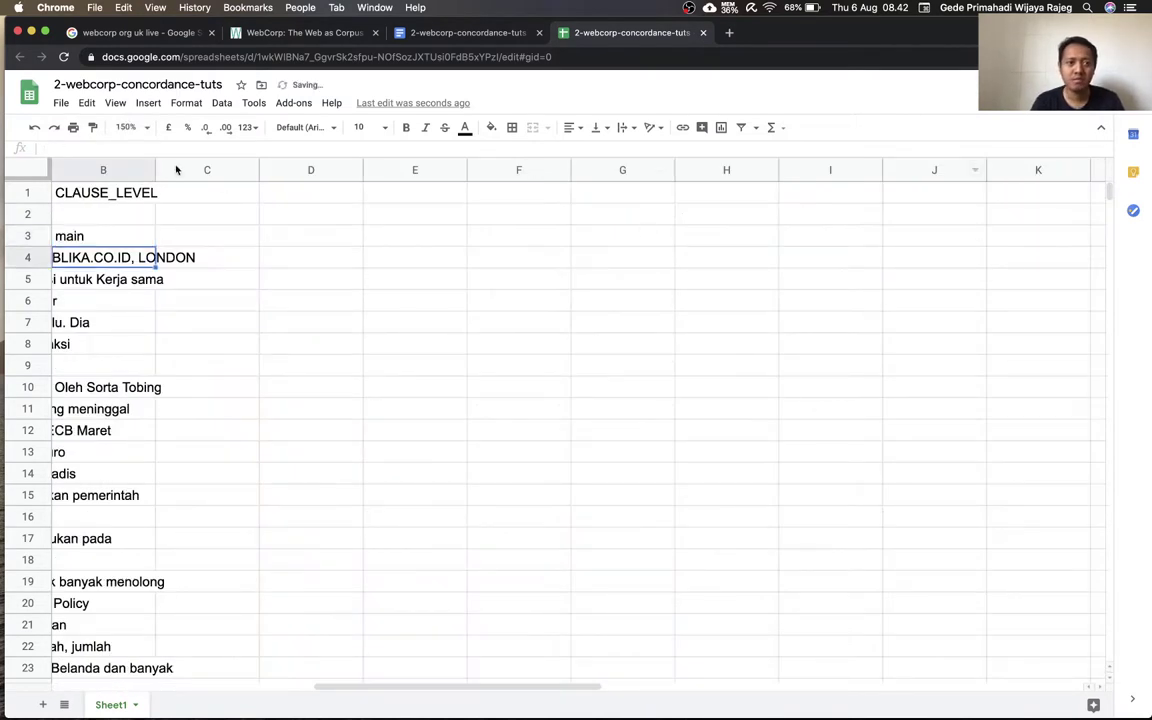
click(130, 127)
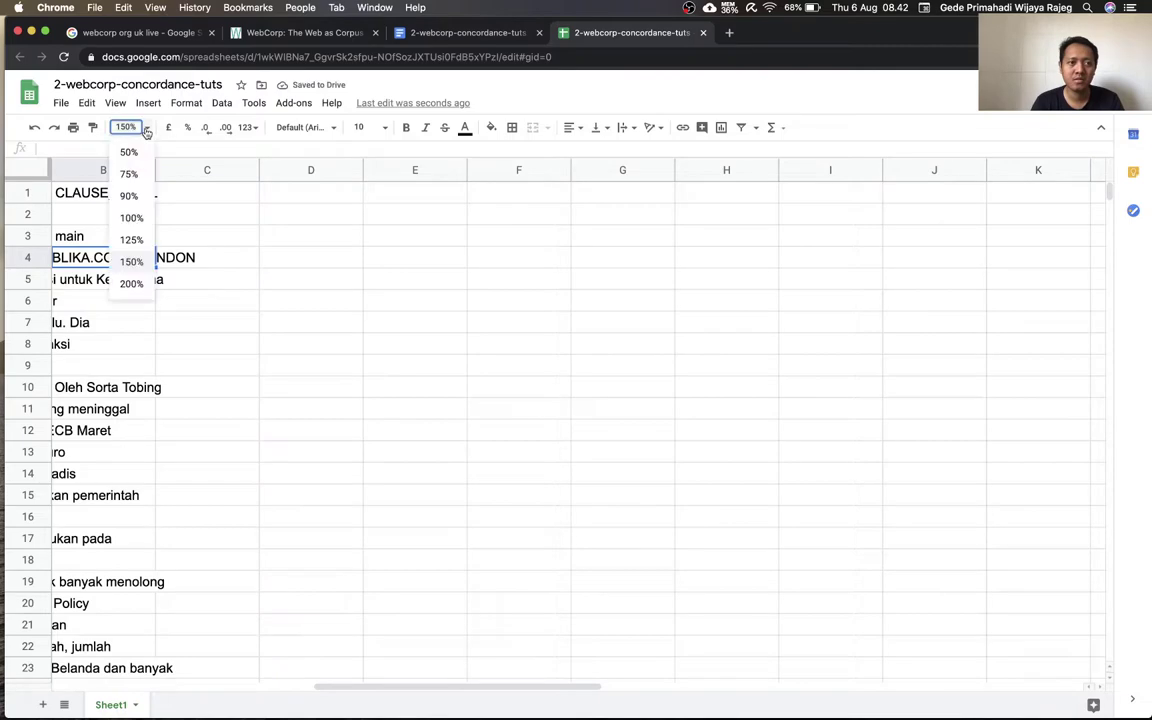
Step: At 100% zoom, tag rows 4 and 5 as subordinate and widen column A slightly
click(134, 216)
scroll(156, 219, left, 3)
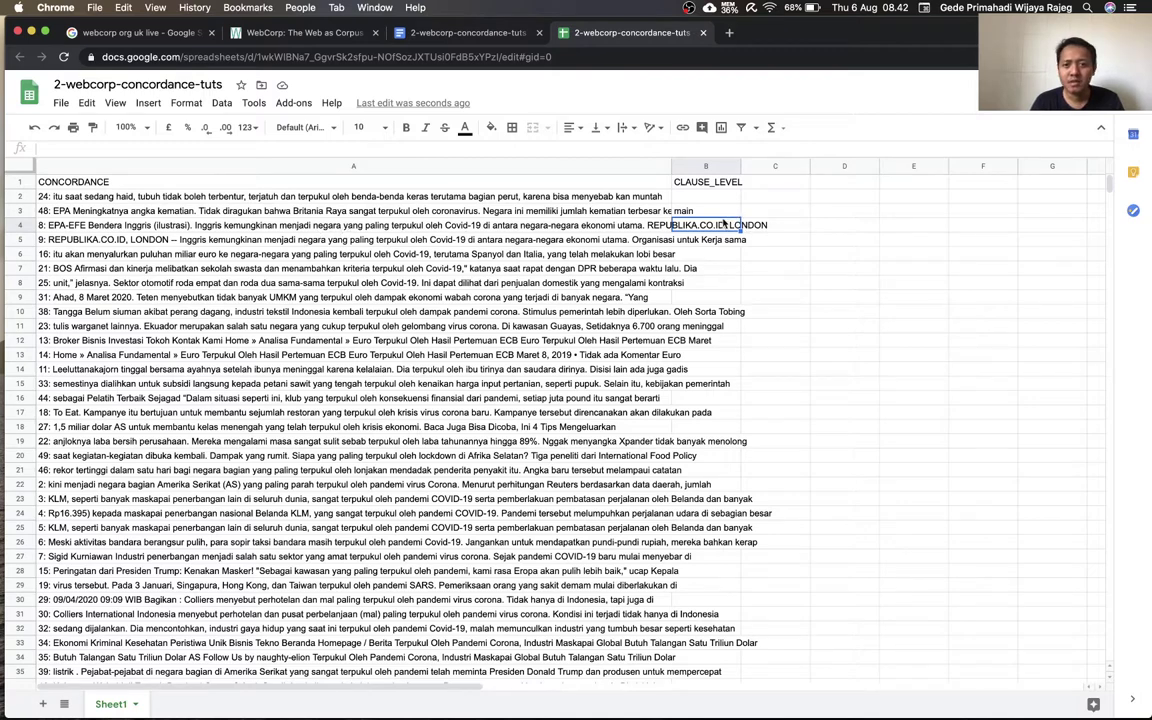
text(subordinate)
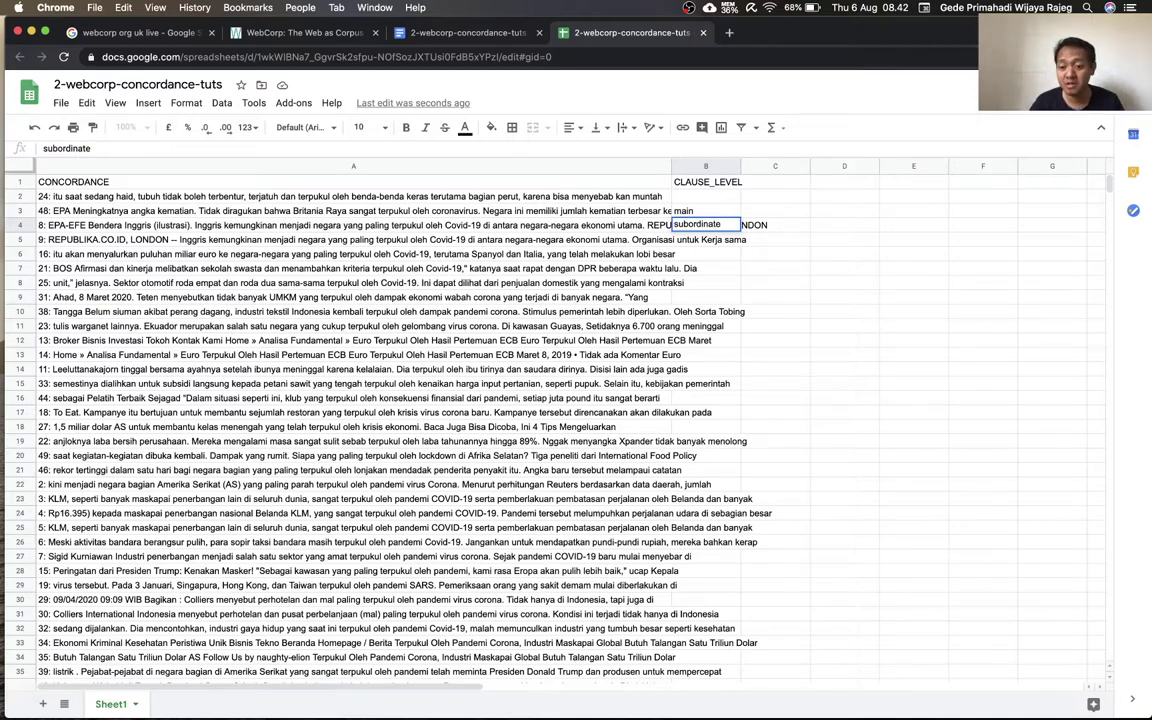
key(Return)
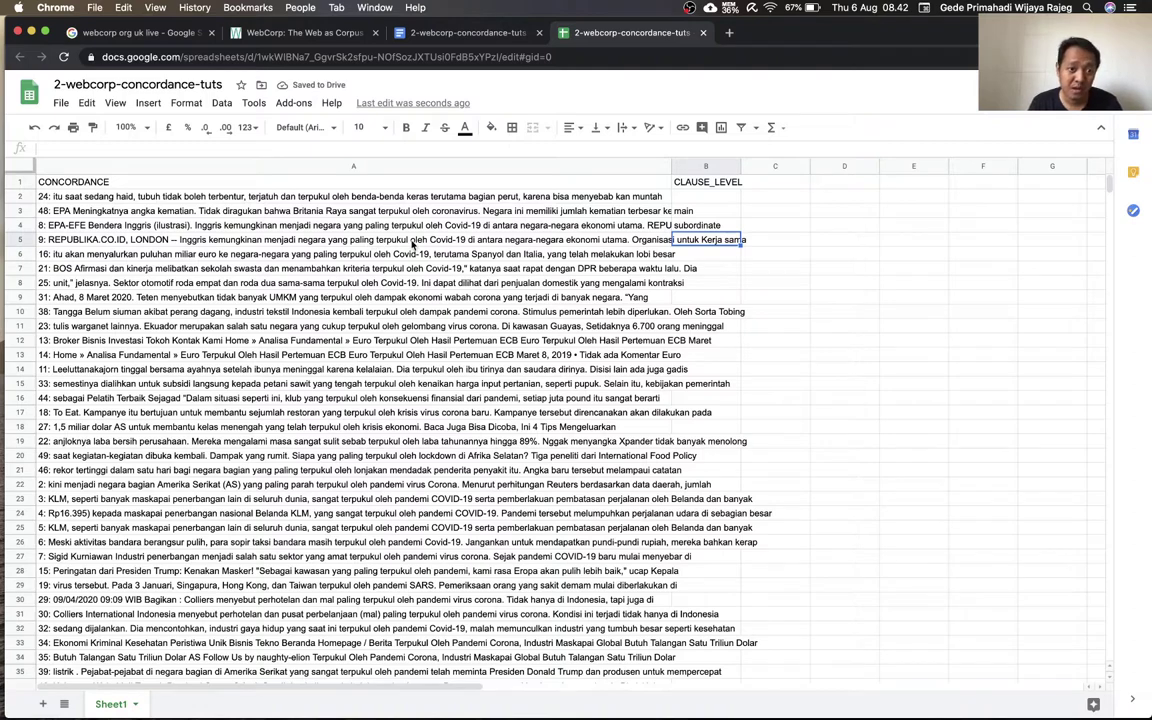
text(subordinate)
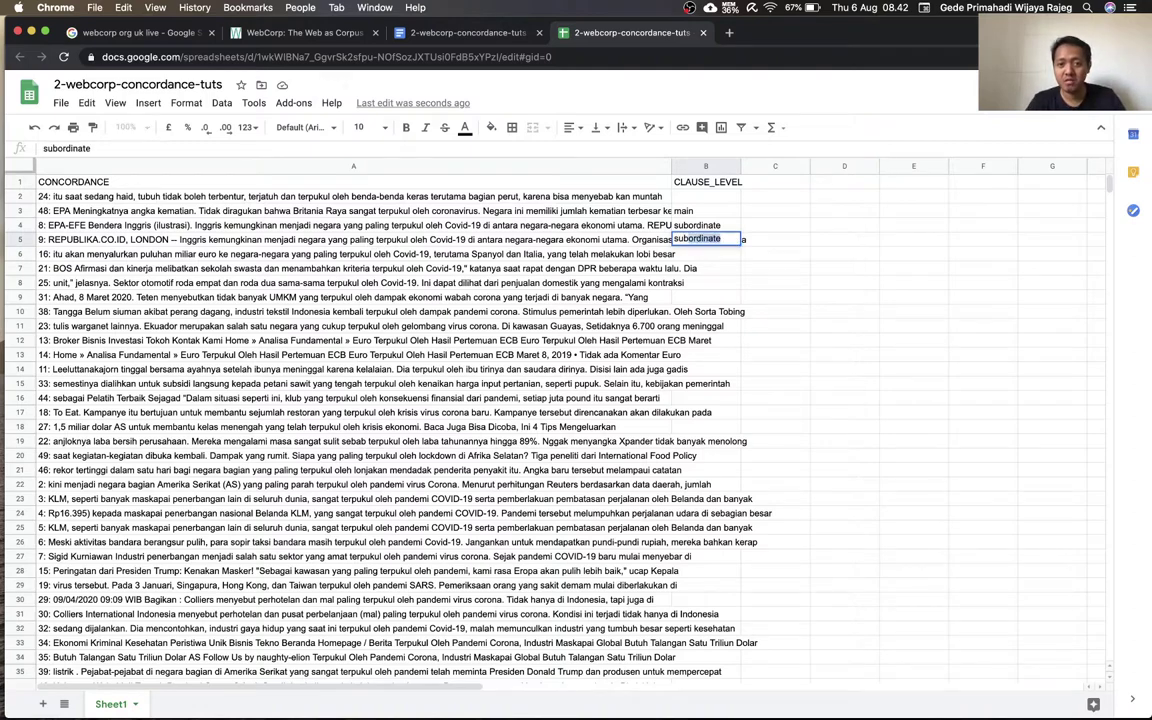
key(Tab)
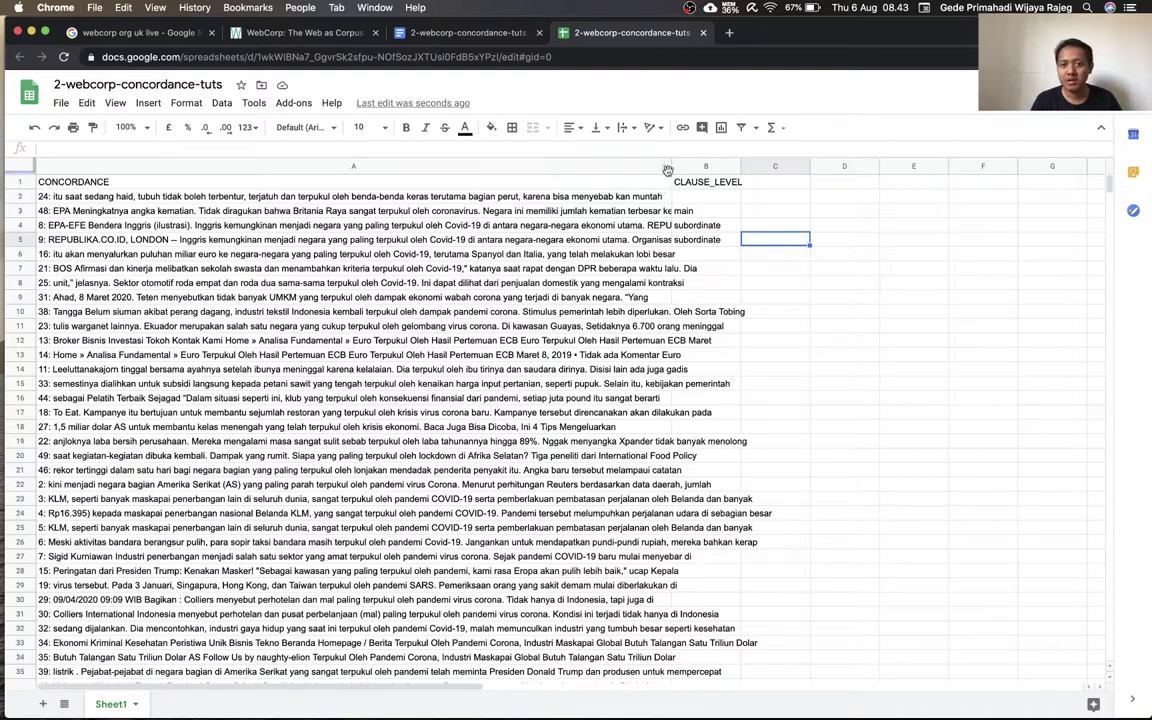
drag(671, 168, 757, 168)
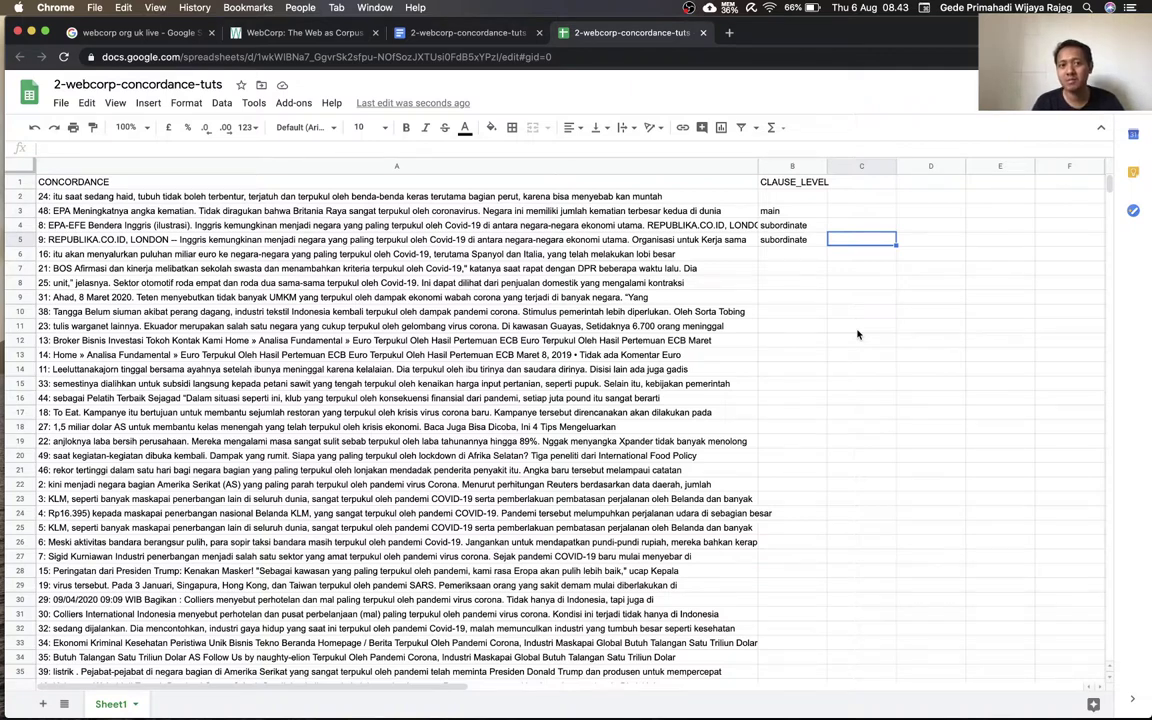
click(2, 460)
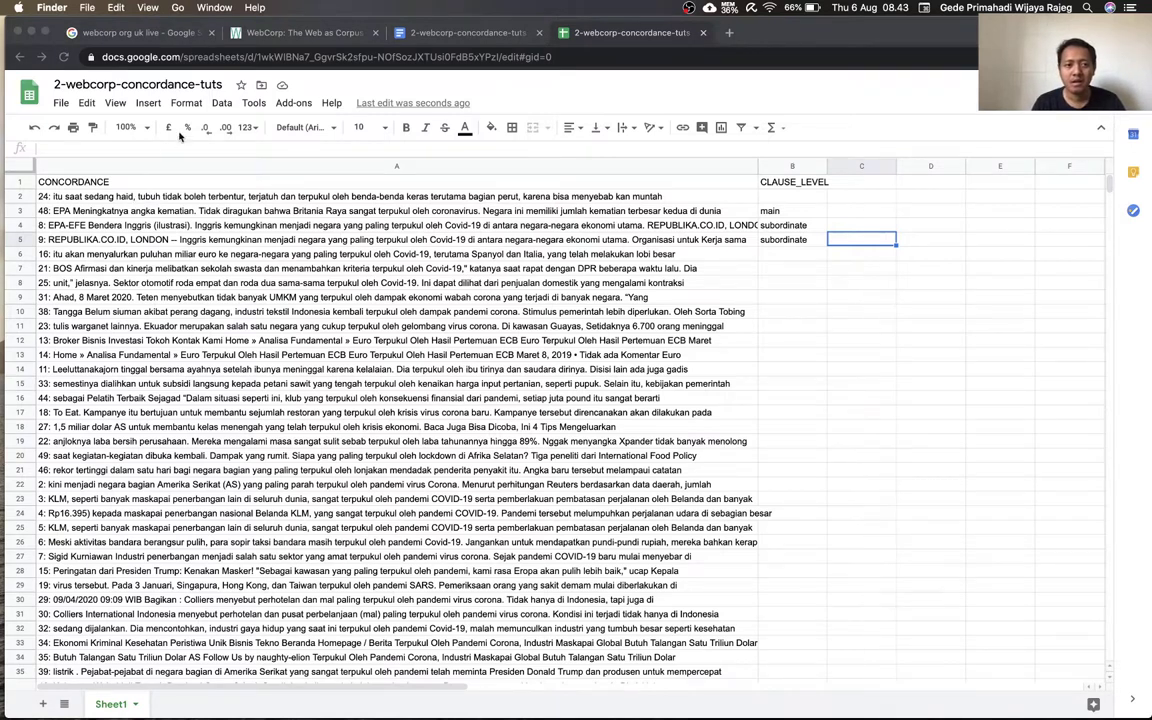
Step: Scroll through the WebCorp collocates table down to the 49-concordance output summary
click(230, 35)
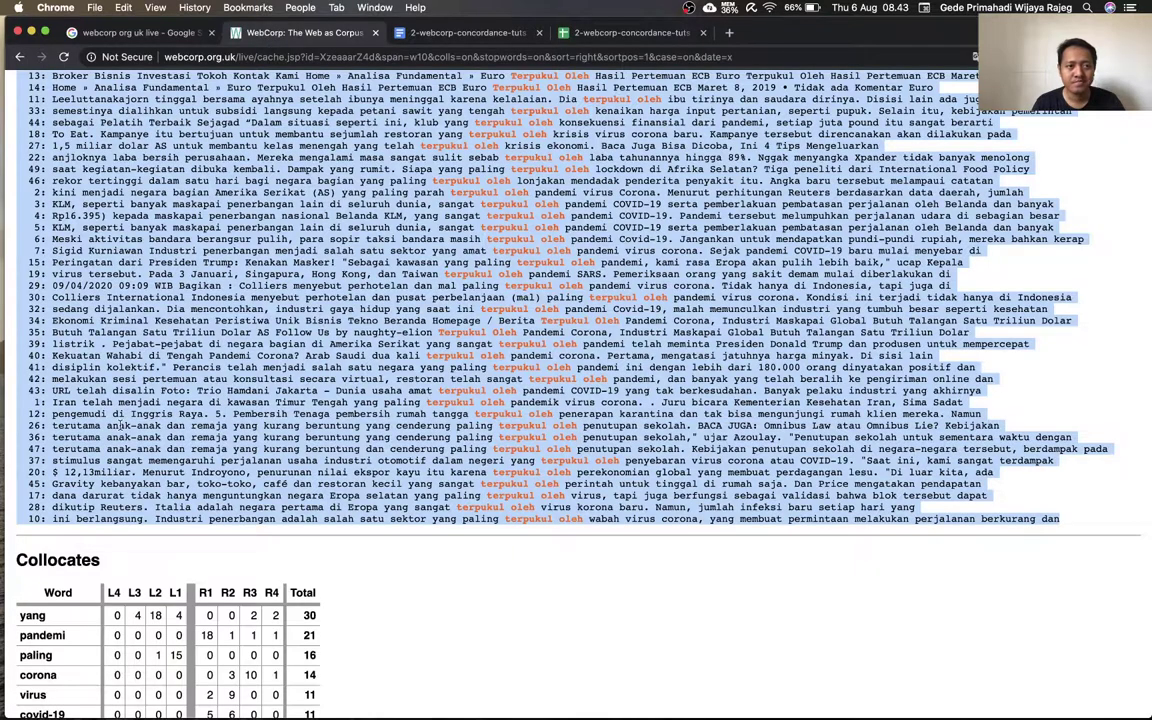
scroll(108, 383, down, 15)
scroll(118, 423, down, 10)
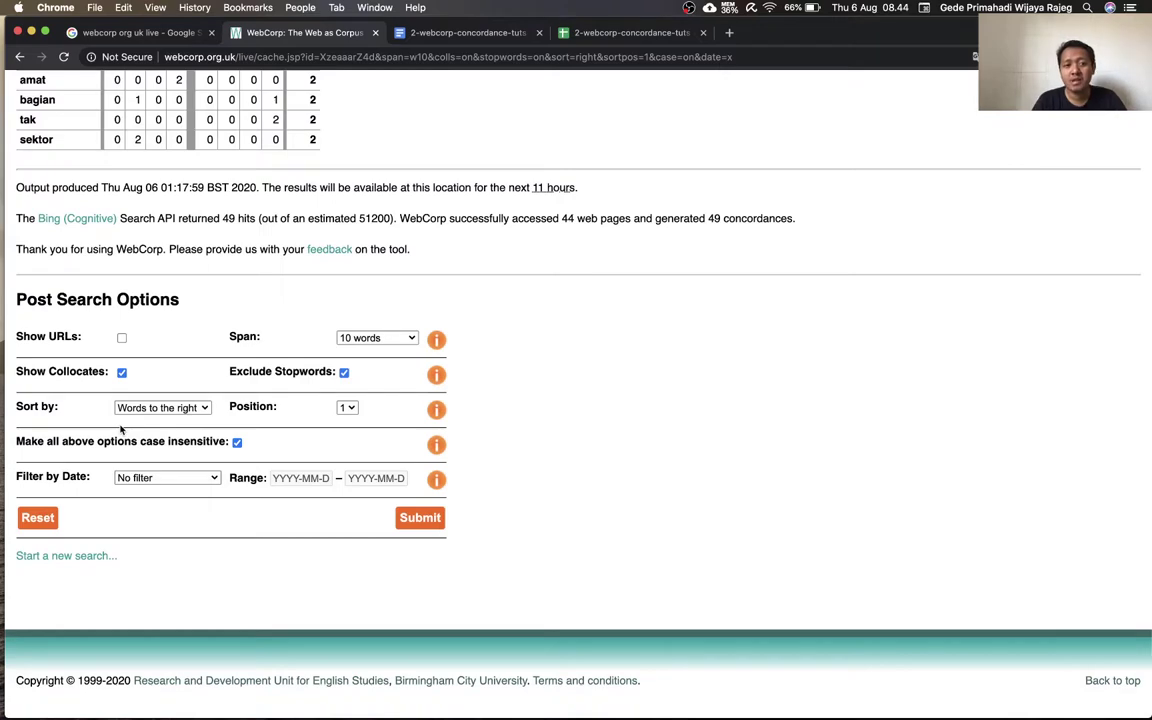
scroll(120, 428, up, 5)
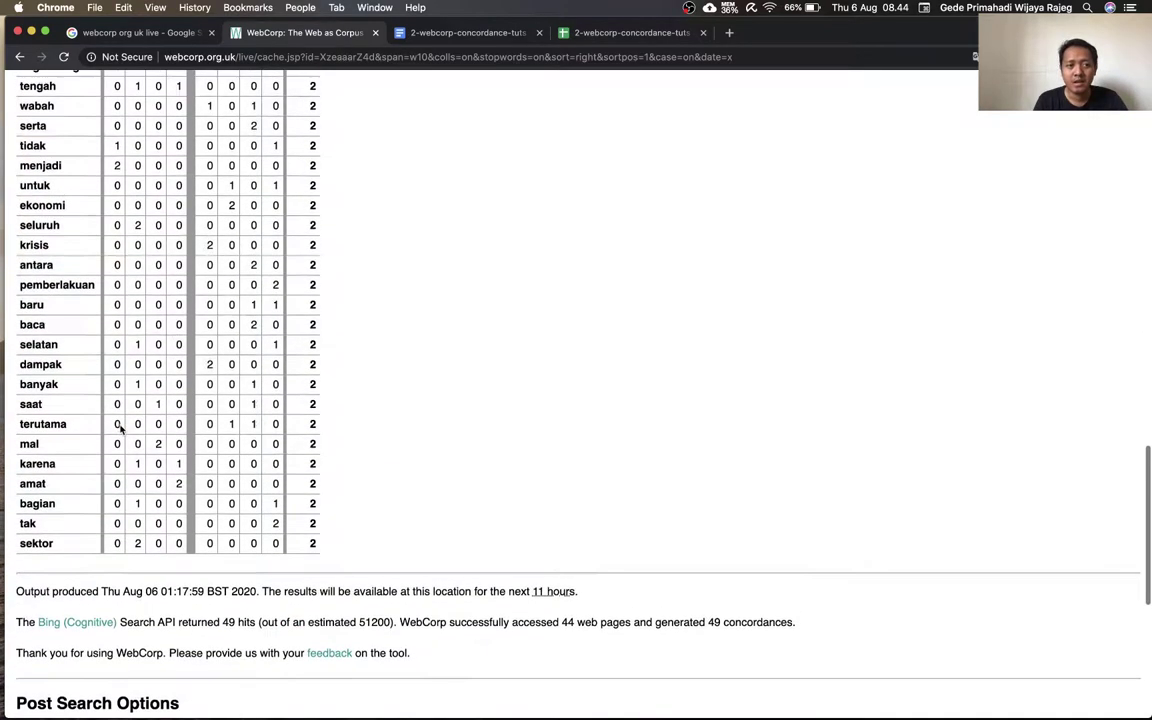